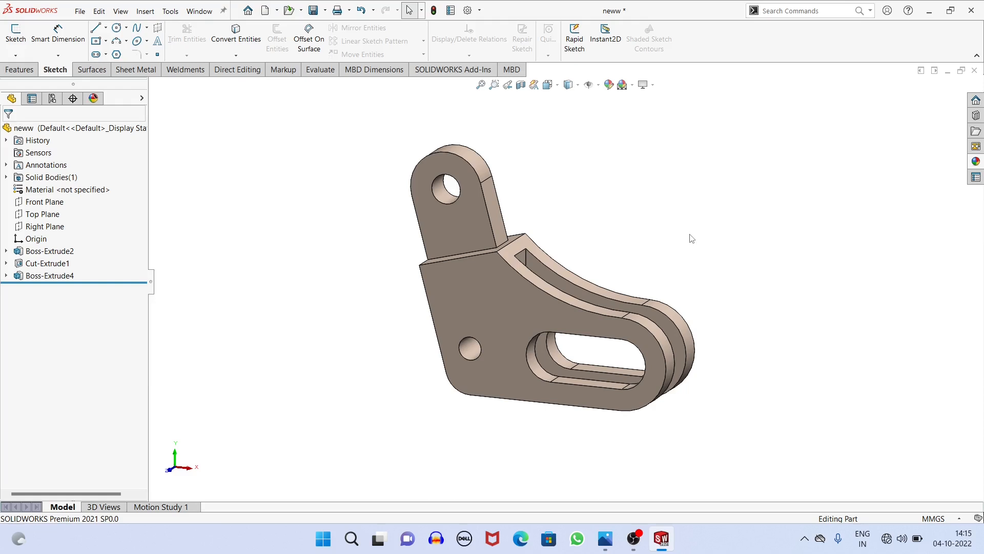
Review the bracket's reference drawing in the image viewer, return to SOLIDWORKS and close the finished neww part
{"action": "left_click", "coordinate": [605, 539]}
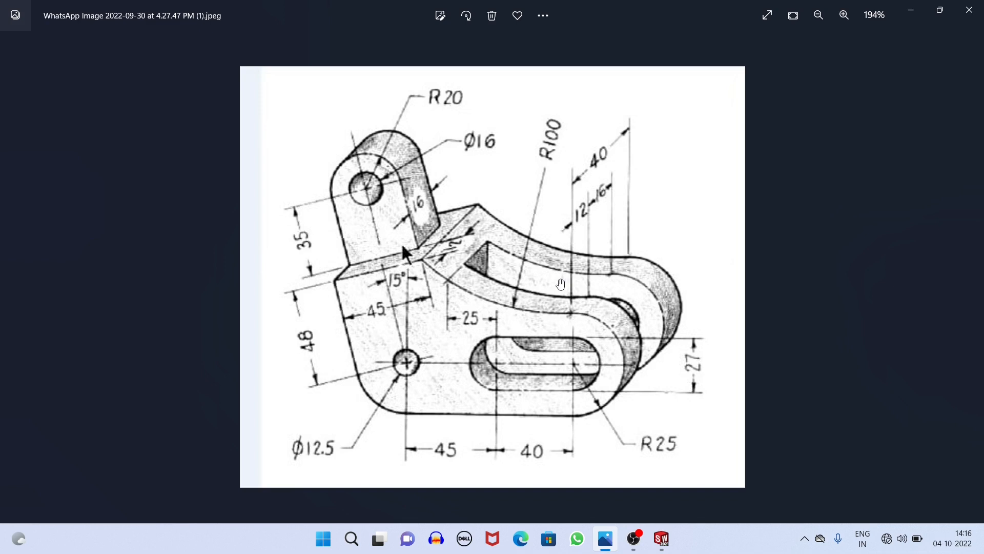
{"action": "left_click", "coordinate": [661, 546]}
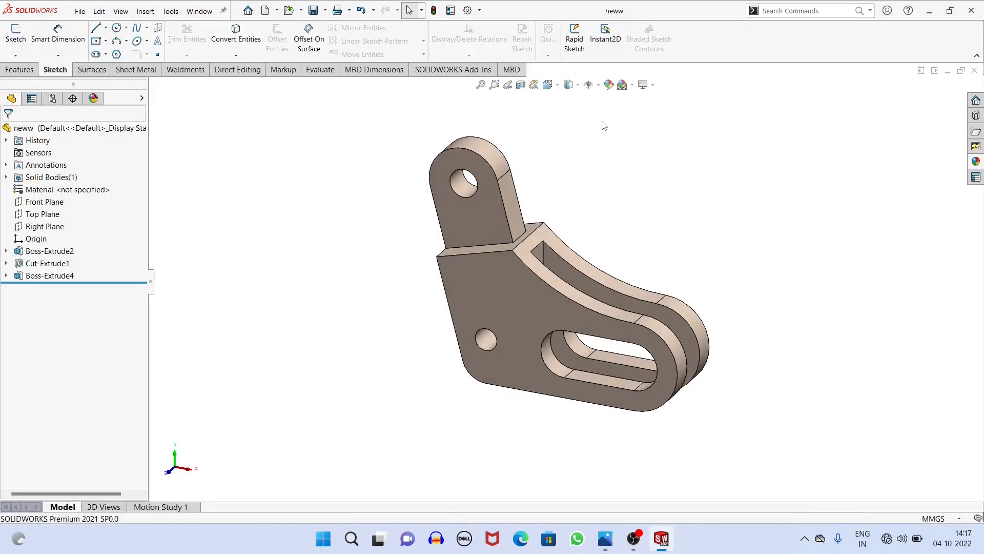
{"action": "left_click", "coordinate": [975, 71]}
{"action": "left_click", "coordinate": [430, 186]}
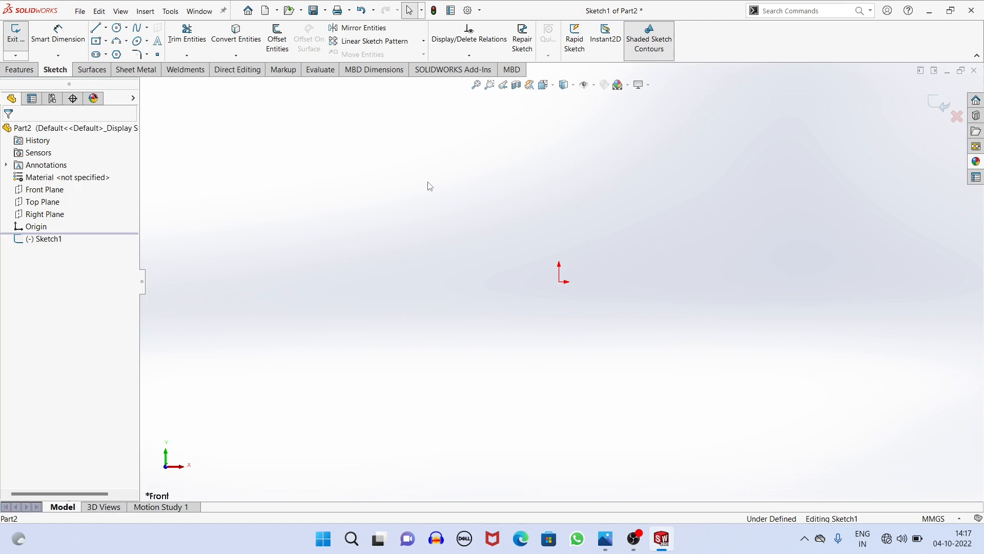
Sketch the profile's horizontal base line, a tangent end arc of 180° and a tangent concave upper arc on the Front Plane
{"action": "left_click", "coordinate": [96, 29]}
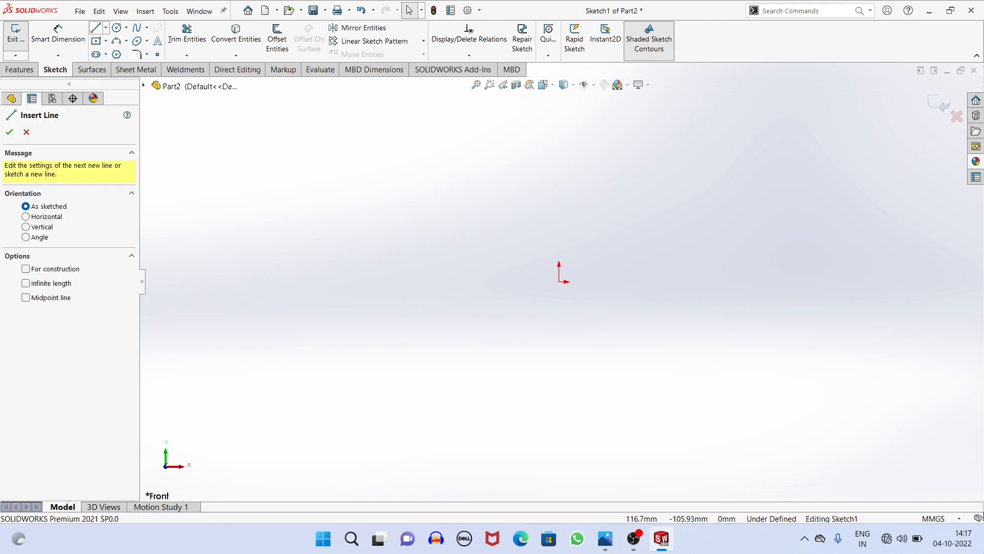
{"action": "mouse_move", "coordinate": [536, 341]}
{"action": "left_mouse_down"}
{"action": "mouse_move", "coordinate": [671, 346]}
{"action": "mouse_move", "coordinate": [689, 304]}
{"action": "mouse_move", "coordinate": [702, 340]}
{"action": "left_mouse_up"}
{"action": "left_click", "coordinate": [702, 340]}
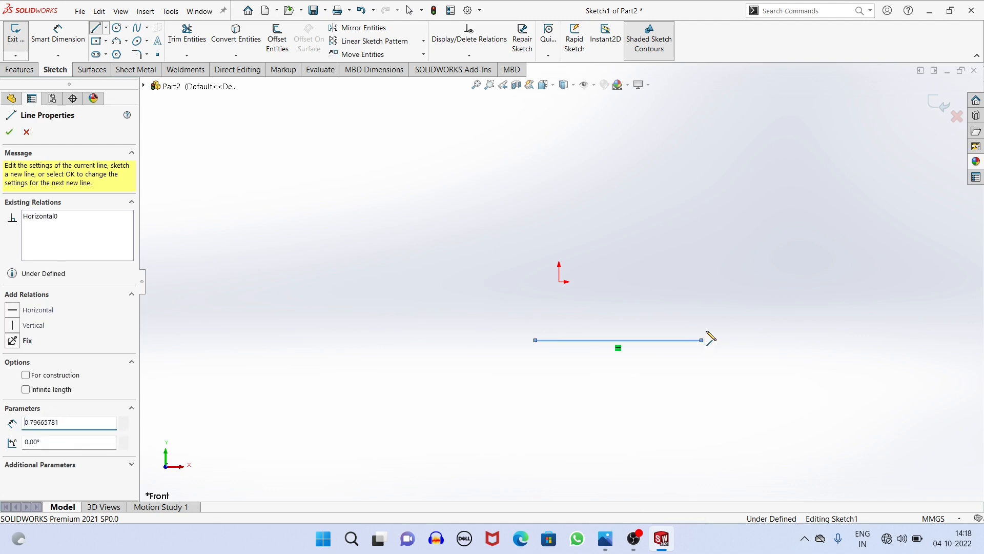
{"action": "left_click", "coordinate": [702, 341]}
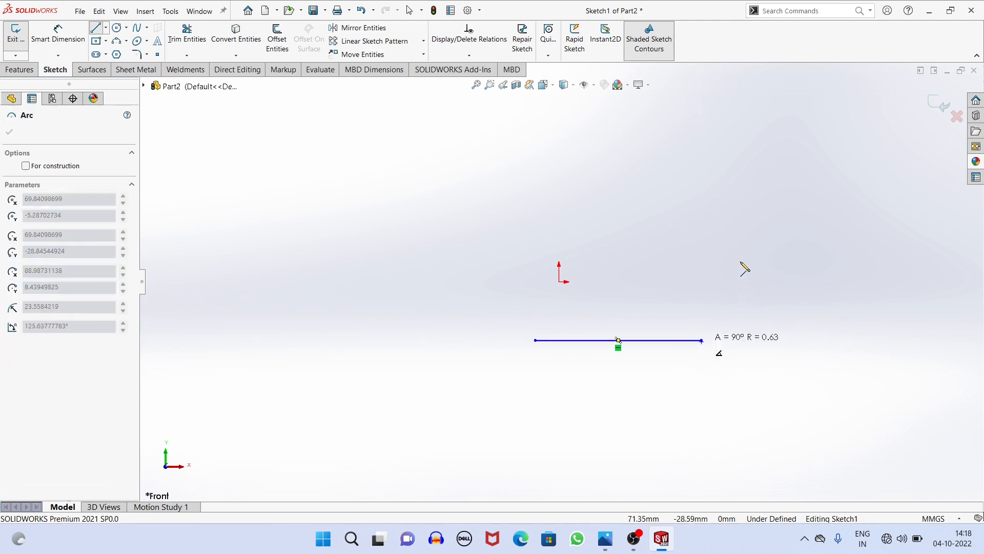
{"action": "left_click", "coordinate": [702, 257]}
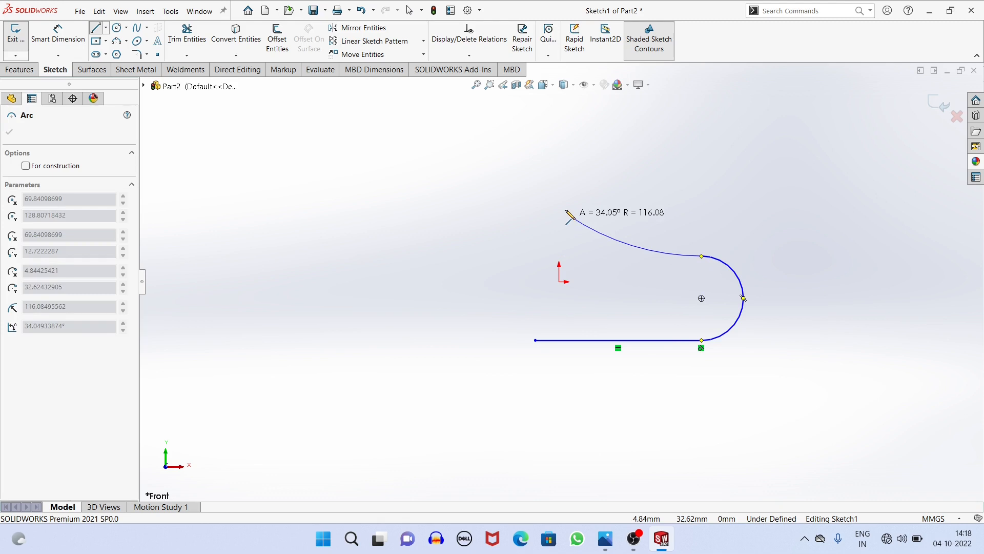
{"action": "left_click", "coordinate": [559, 208]}
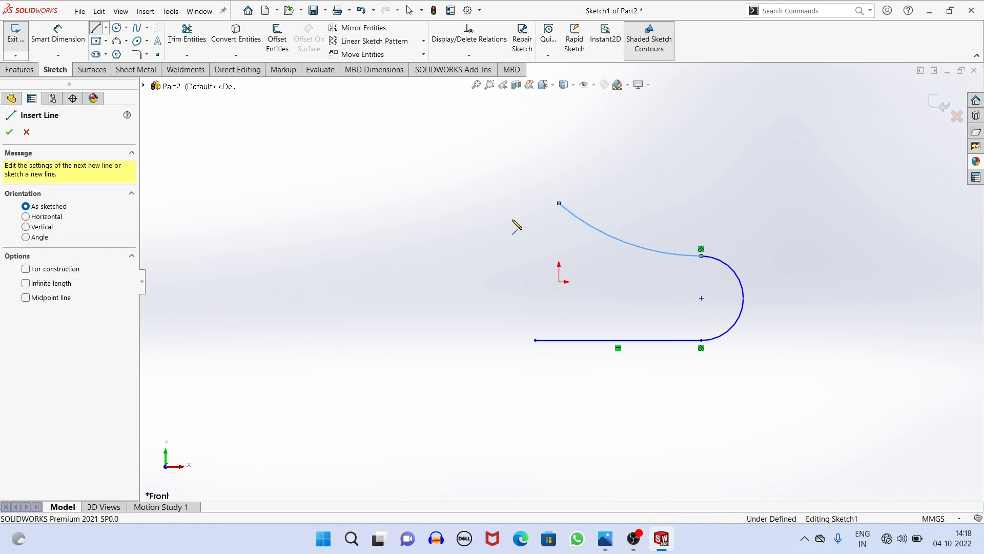
Close the profile with a sloping upper line and a line about 66 mm long down to the base line's start
{"action": "left_click", "coordinate": [560, 203]}
{"action": "left_click", "coordinate": [464, 228]}
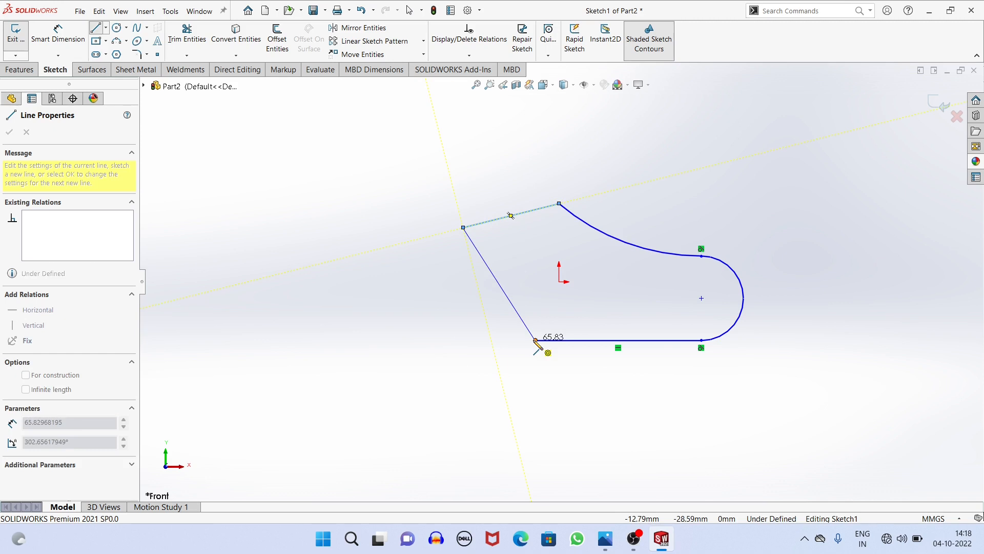
{"action": "left_click", "coordinate": [535, 340]}
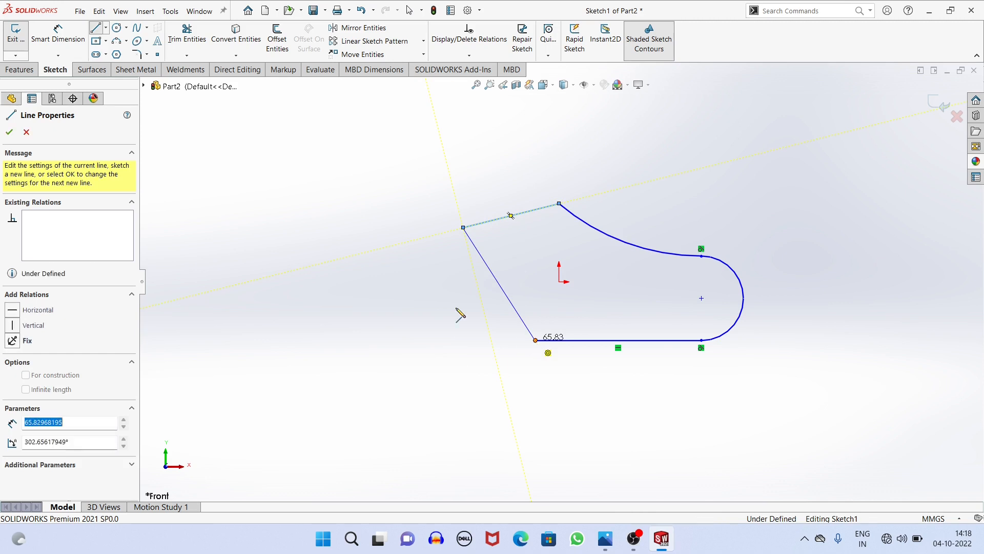
{"action": "right_click", "coordinate": [339, 202]}
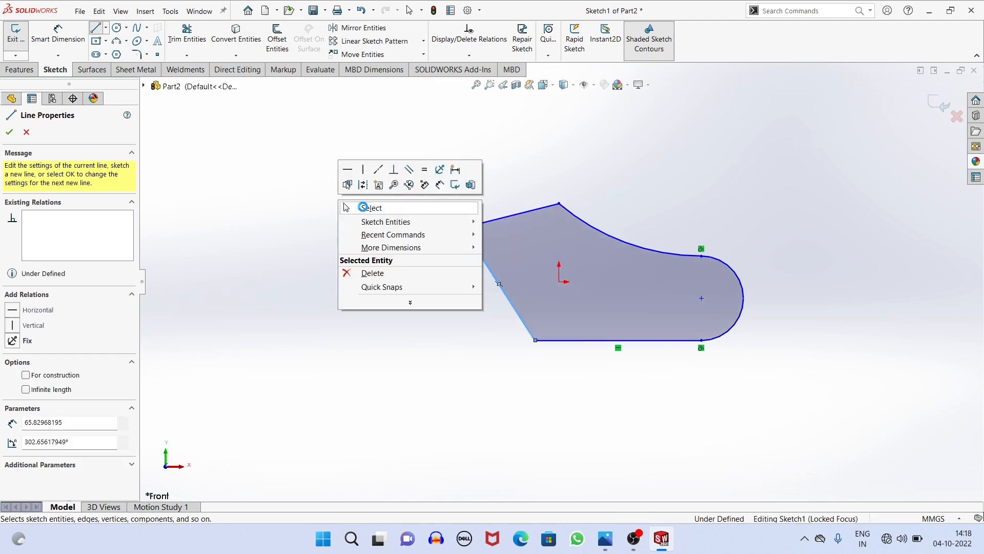
{"action": "left_click", "coordinate": [365, 210]}
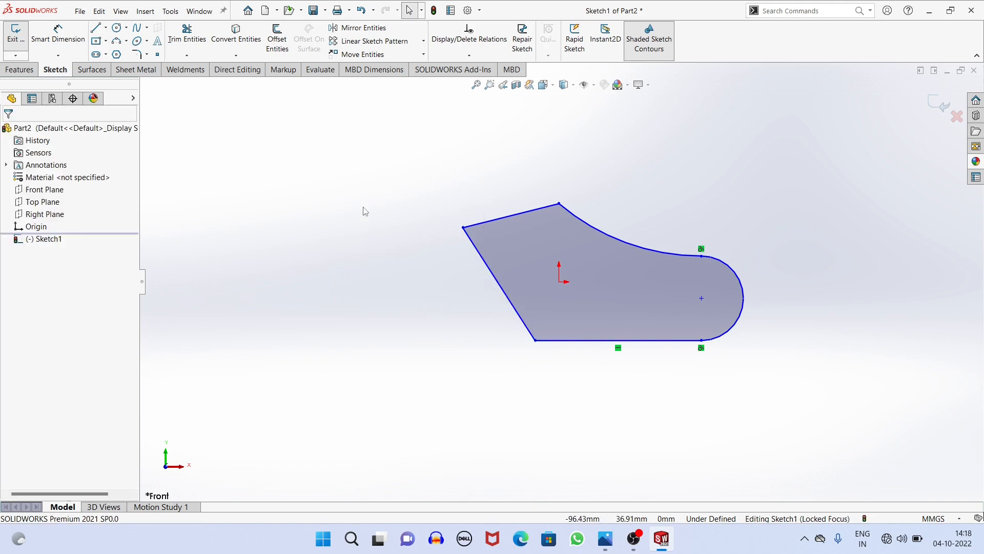
Check the reference drawing and make the inclined construction line perpendicular to the profile's sloping upper edge
{"action": "left_click", "coordinate": [608, 545]}
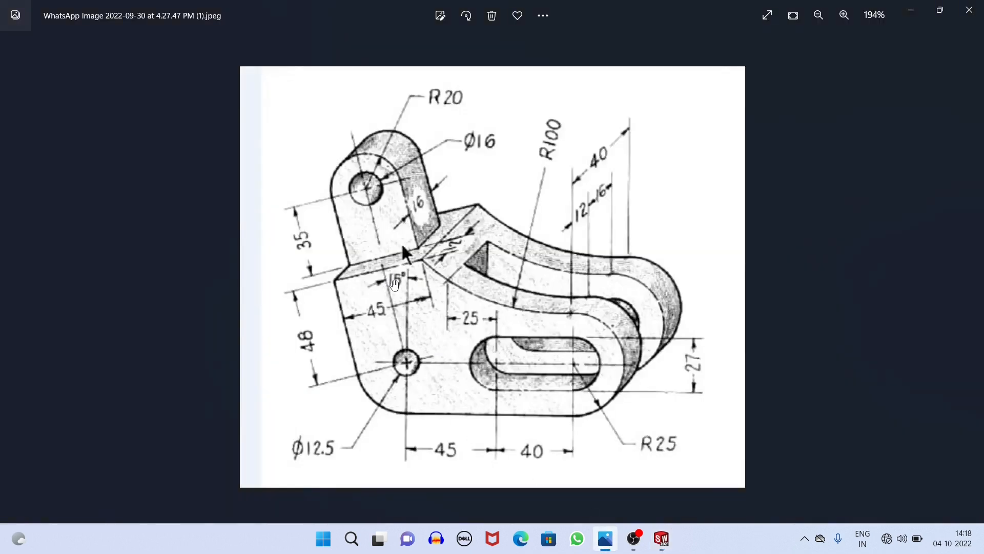
{"action": "left_click", "coordinate": [662, 545]}
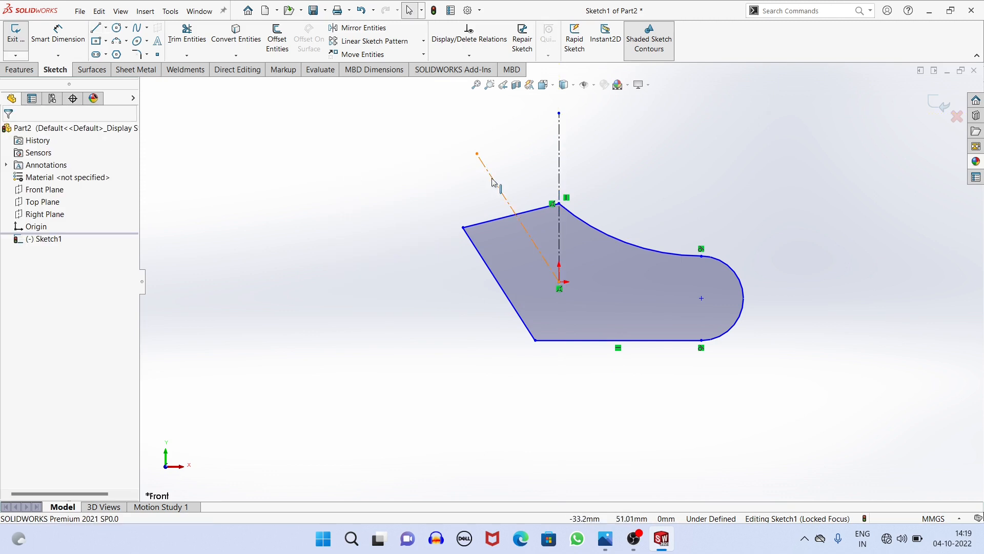
{"action": "left_click", "coordinate": [505, 198]}
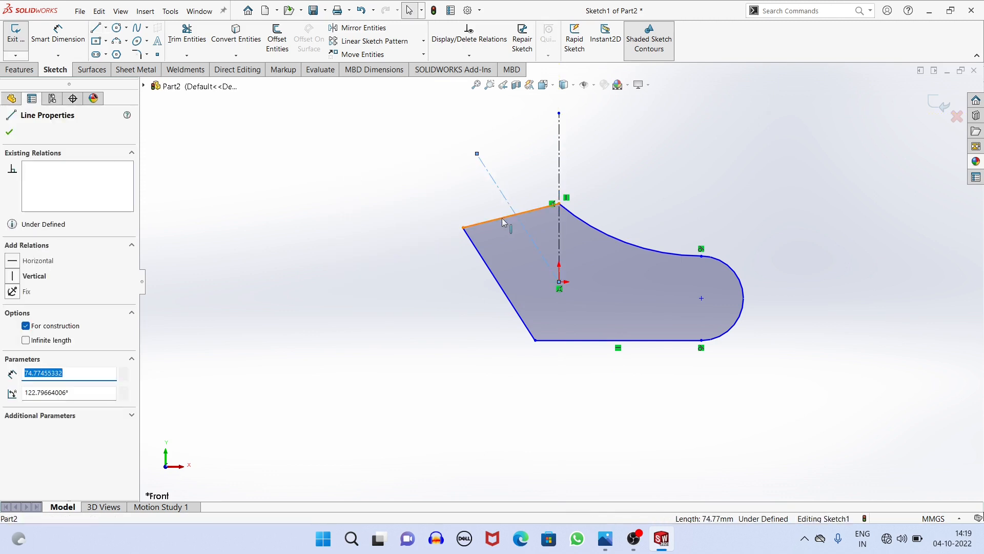
{"action": "left_click", "coordinate": [501, 220], "text": "ctrl"}
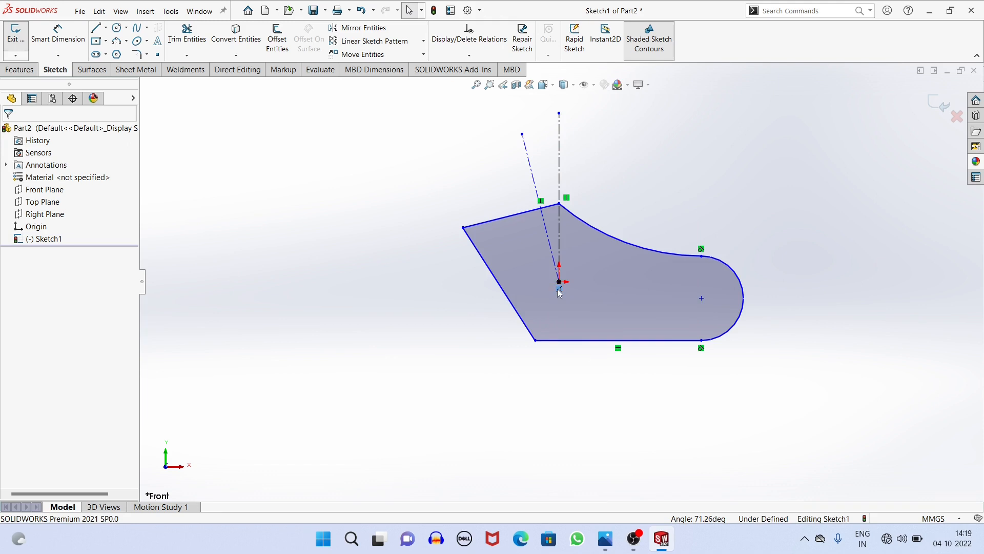
Delete the coincident relation at the origin and make the inclined construction line coincident with the sloping edge's midpoint
{"action": "right_click", "coordinate": [560, 292]}
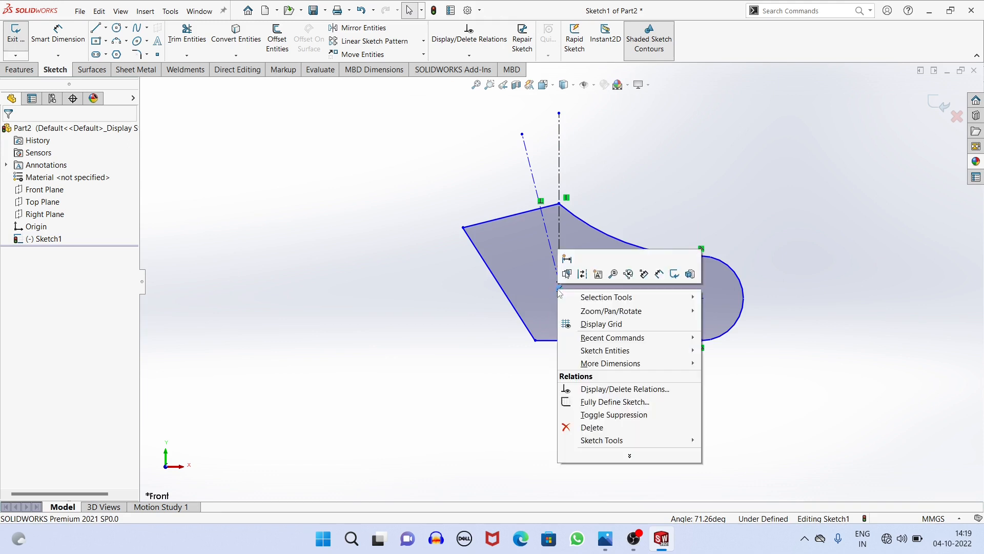
{"action": "left_click", "coordinate": [592, 427]}
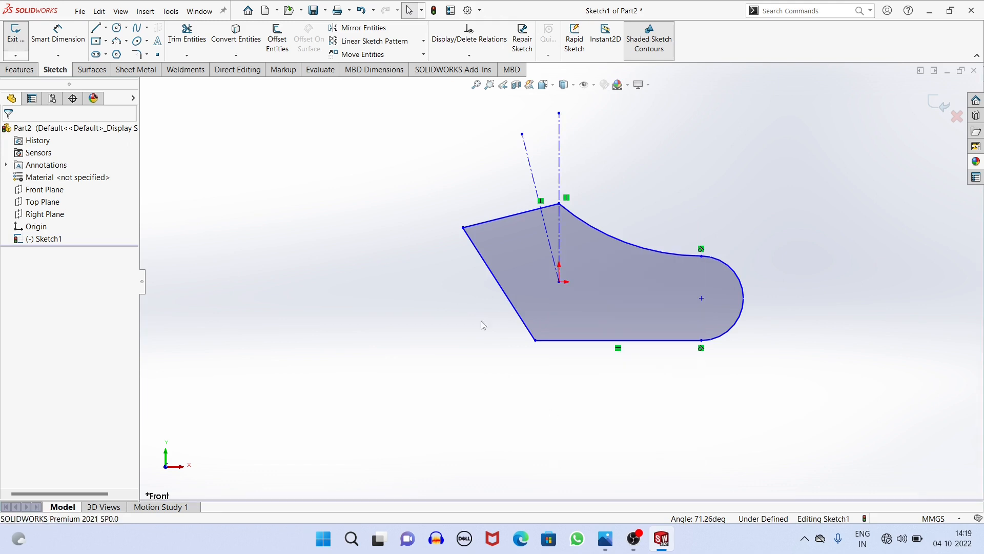
{"action": "left_click", "coordinate": [536, 186]}
{"action": "left_click", "coordinate": [511, 216], "text": "ctrl"}
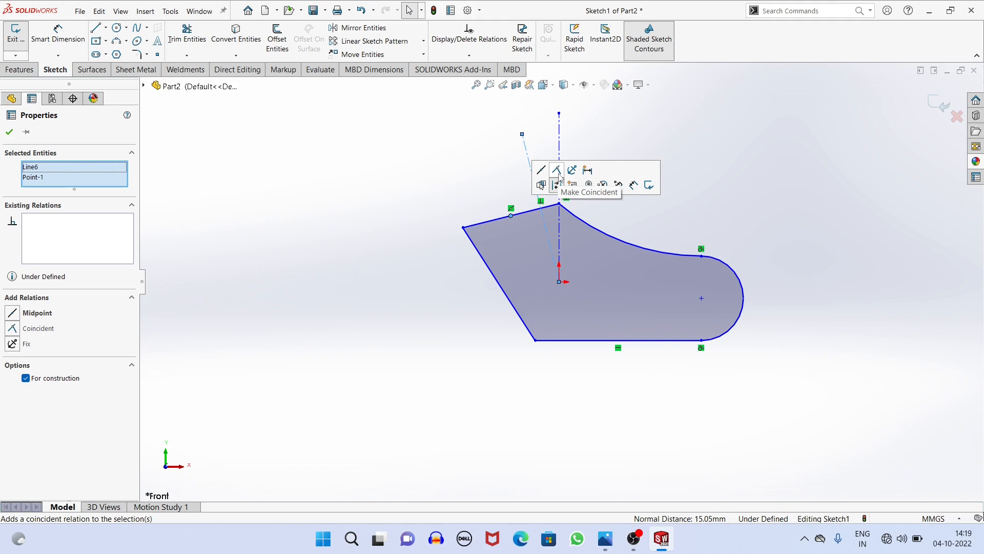
{"action": "left_click", "coordinate": [557, 172]}
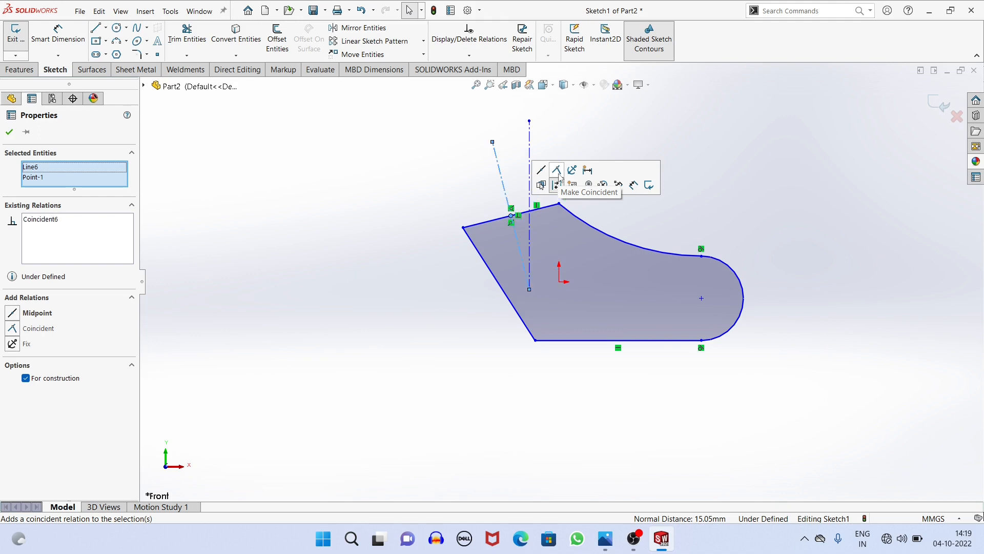
{"action": "left_click", "coordinate": [9, 132]}
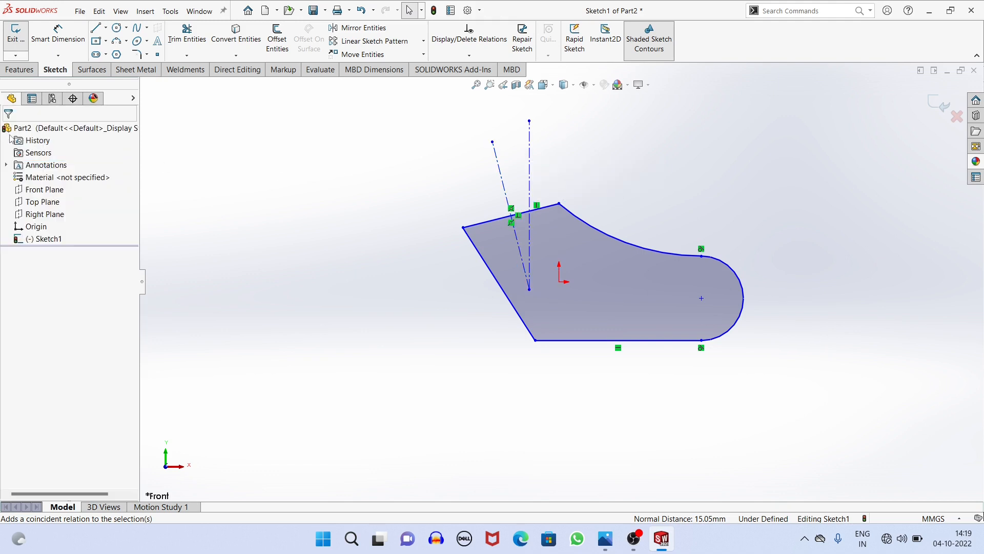
Make the shared lower endpoint of the two construction lines coincident with the origin
{"action": "left_click", "coordinate": [559, 281]}
{"action": "left_click", "coordinate": [529, 289], "text": "ctrl"}
{"action": "left_click", "coordinate": [12, 343]}
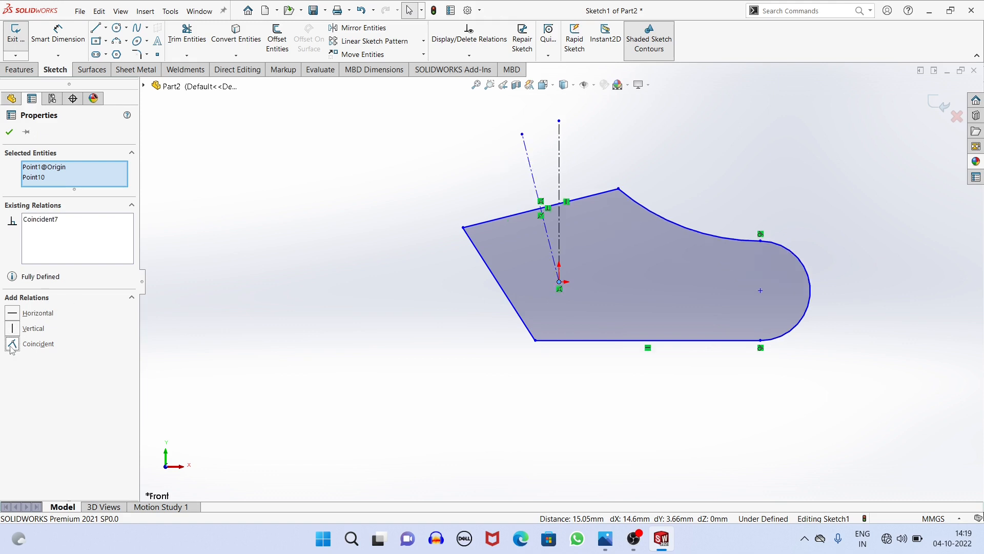
{"action": "left_click", "coordinate": [9, 132]}
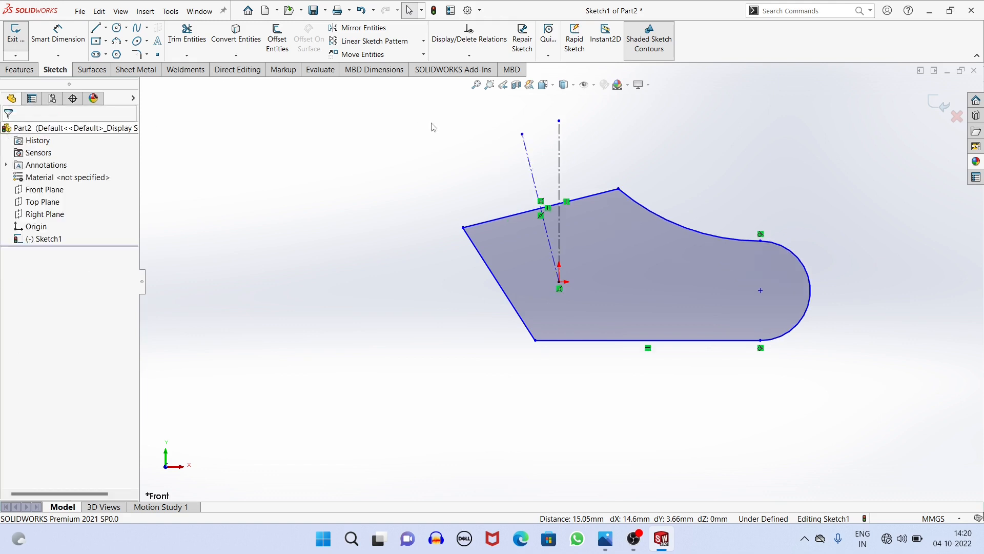
Dimension the angle between the vertical and inclined construction lines as 15°
{"action": "left_click", "coordinate": [72, 37]}
{"action": "left_click", "coordinate": [567, 162]}
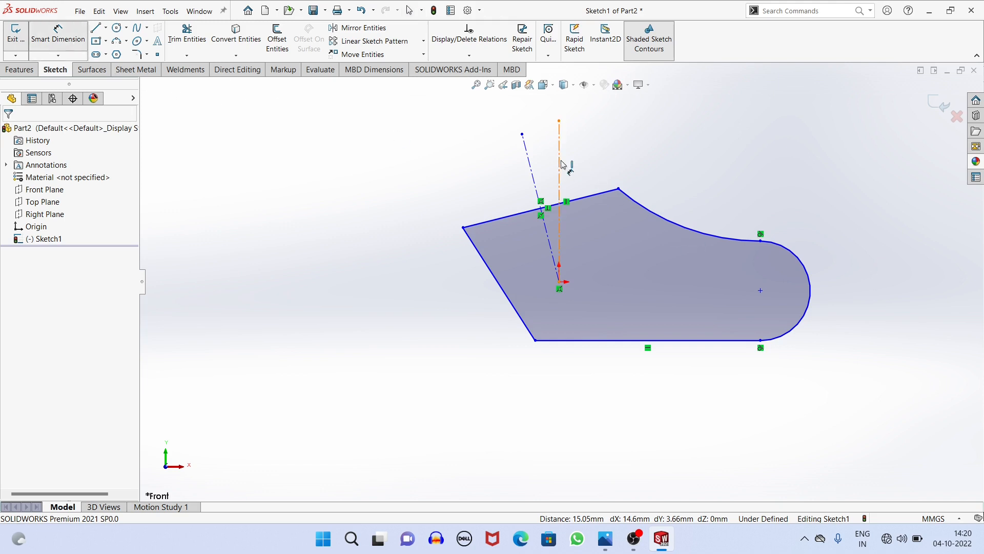
{"action": "left_click", "coordinate": [532, 171]}
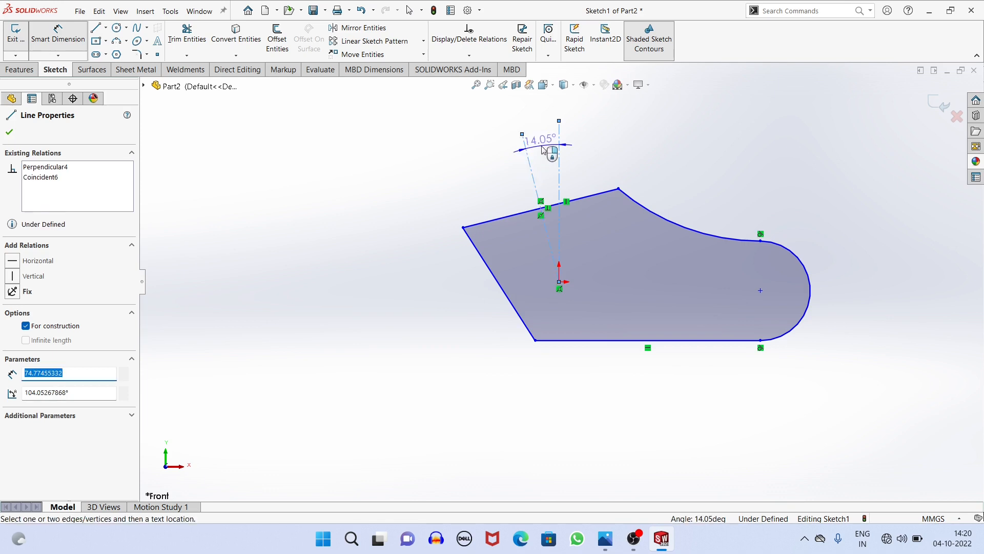
{"action": "left_click", "coordinate": [543, 149]}
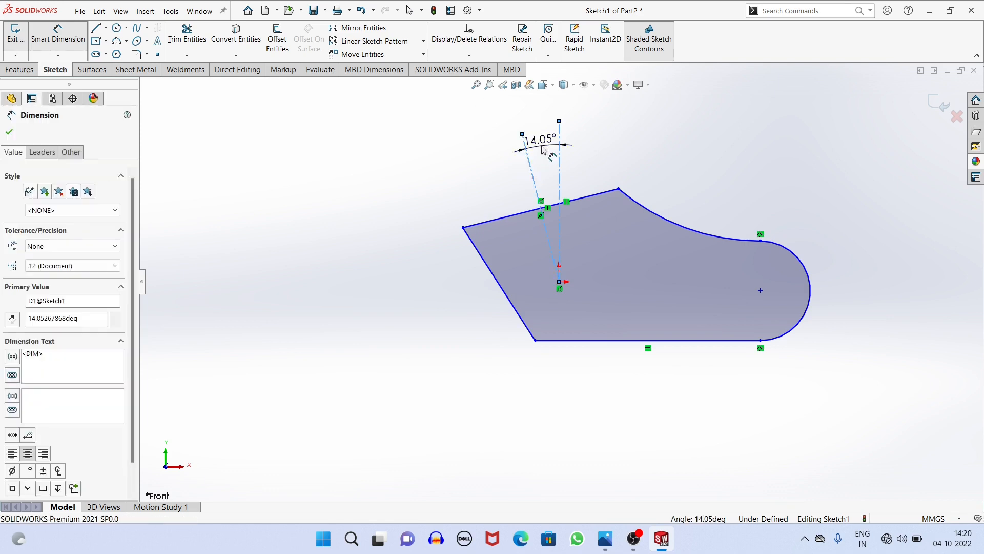
{"action": "key", "text": "Return"}
Consult the reference drawing and set the concave upper arc's radius to 100 mm
{"action": "key", "text": "alt+Tab"}
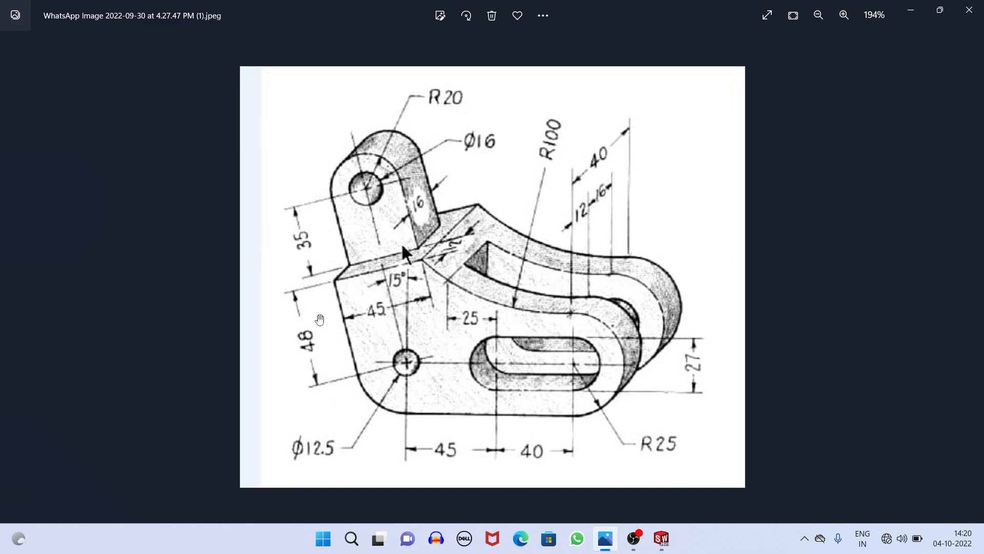
{"action": "key", "text": "alt+Tab"}
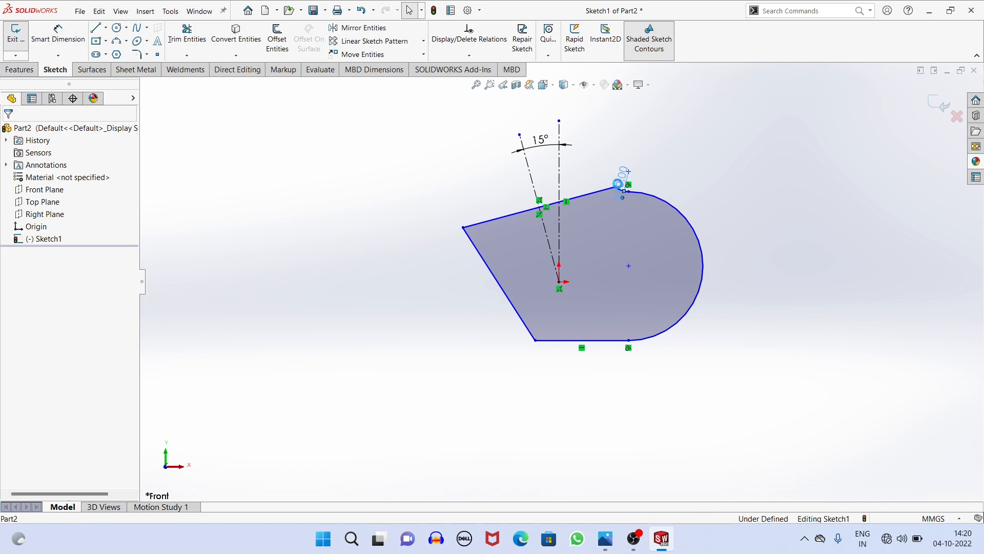
{"action": "left_click", "coordinate": [619, 183]}
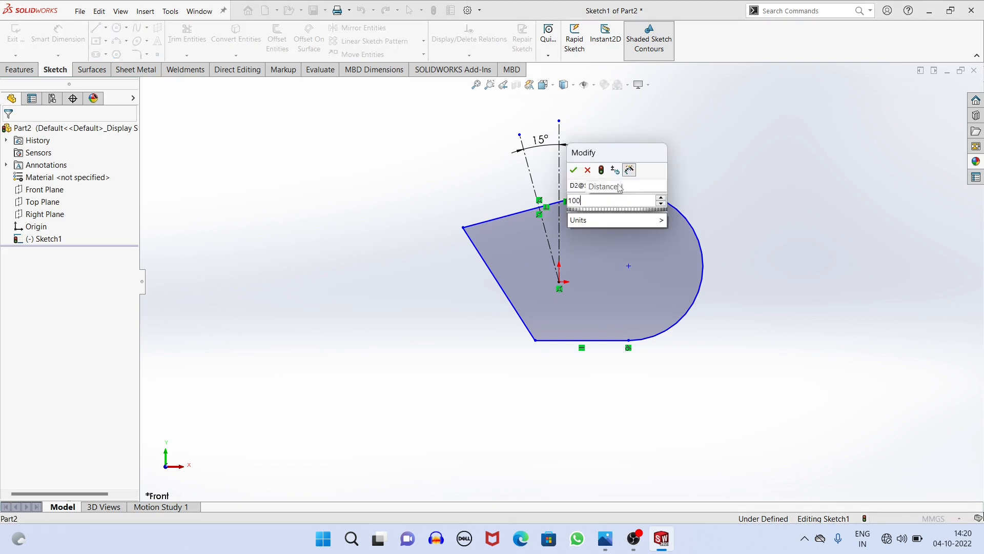
{"action": "type", "text": "100"}
{"action": "key", "text": "Return"}
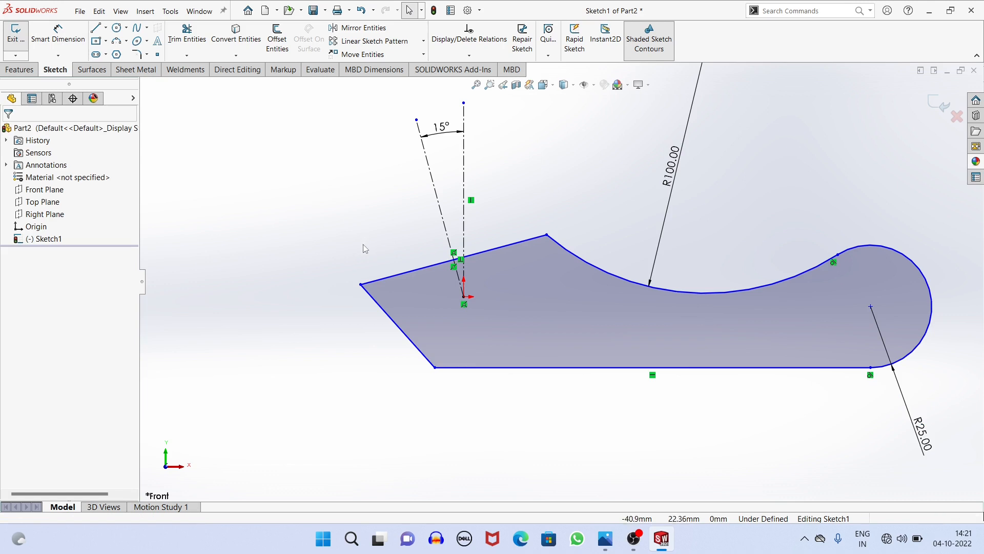
Make the profile's slanted side line perpendicular to the sloping upper edge
{"action": "left_click", "coordinate": [389, 276]}
{"action": "left_click", "coordinate": [379, 308]}
{"action": "left_click", "coordinate": [40, 361]}
{"action": "left_click", "coordinate": [9, 131]}
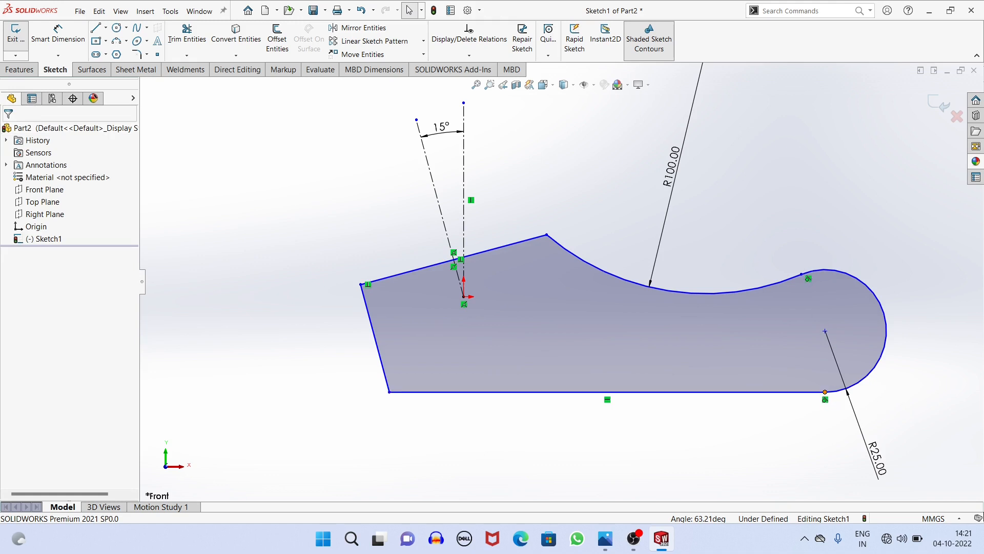
Align the two endpoints of the R25 end arc vertically
{"action": "left_click", "coordinate": [802, 275]}
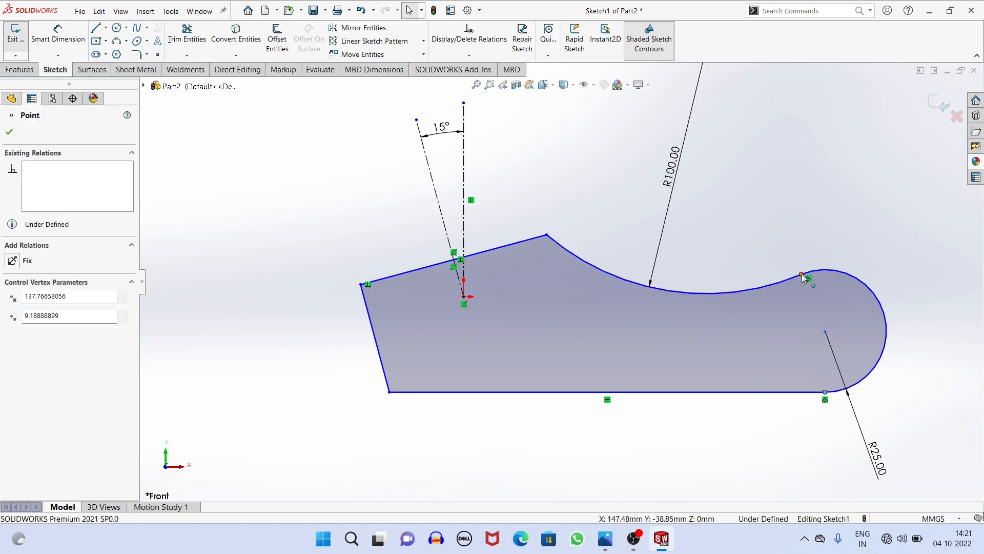
{"action": "left_click", "coordinate": [803, 275], "text": "ctrl"}
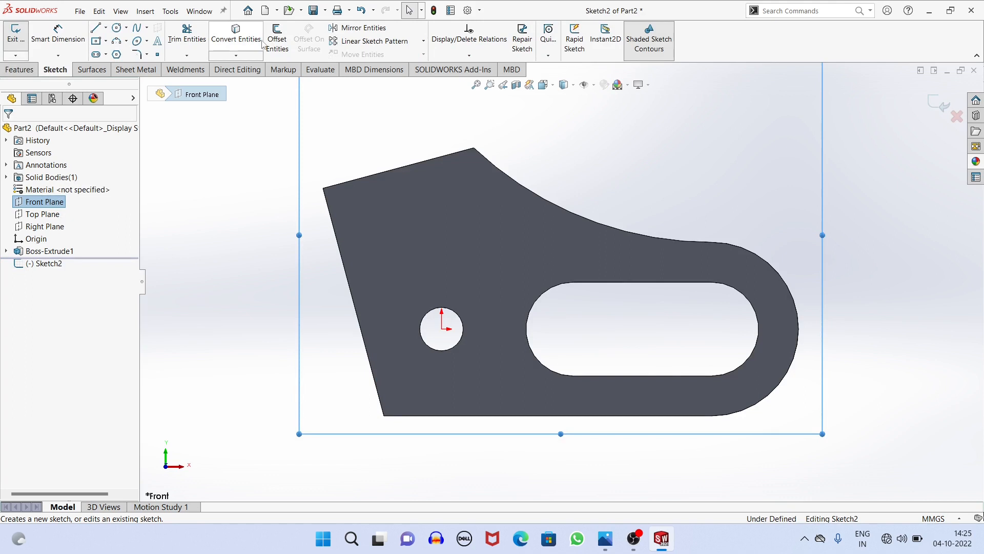
Convert the body's concave upper edge, rounded end edge and straight lower edge into entities of the Front Plane sketch
{"action": "left_click", "coordinate": [248, 41]}
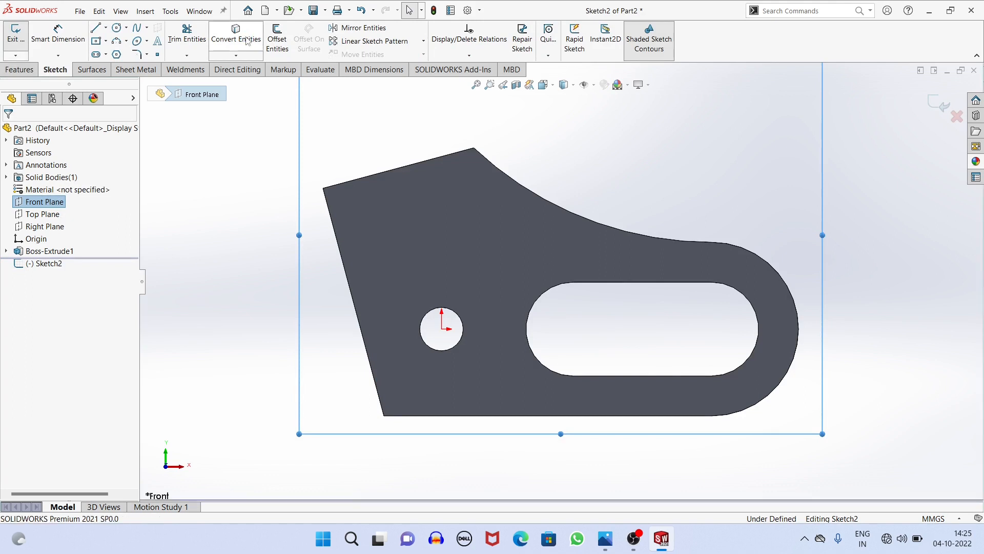
{"action": "left_click", "coordinate": [534, 194]}
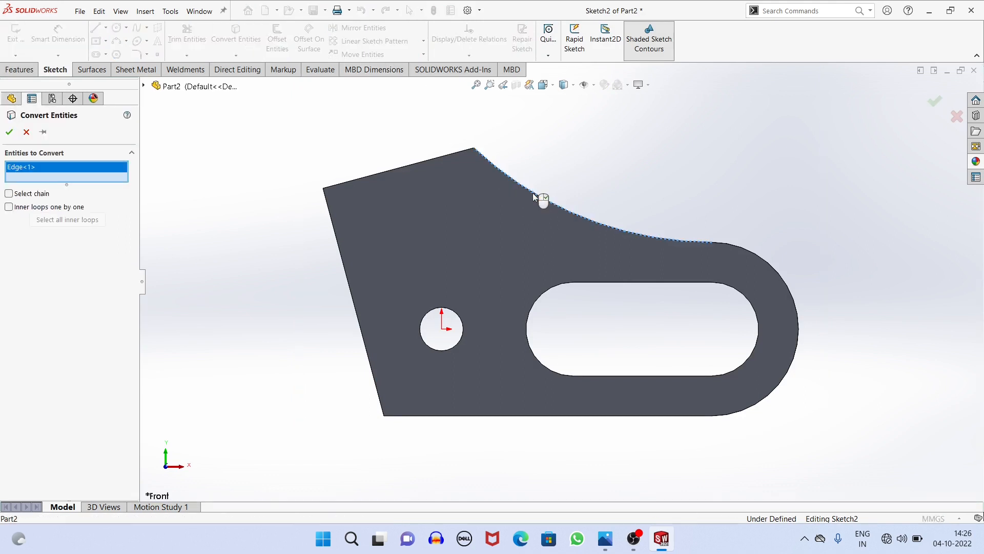
{"action": "left_click", "coordinate": [783, 278]}
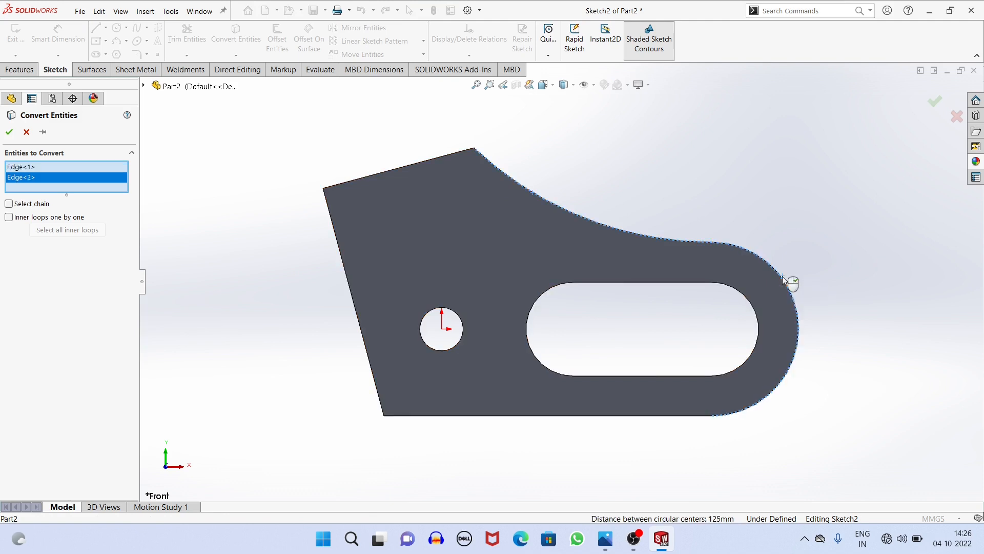
{"action": "left_click", "coordinate": [639, 416]}
{"action": "left_click", "coordinate": [9, 132]}
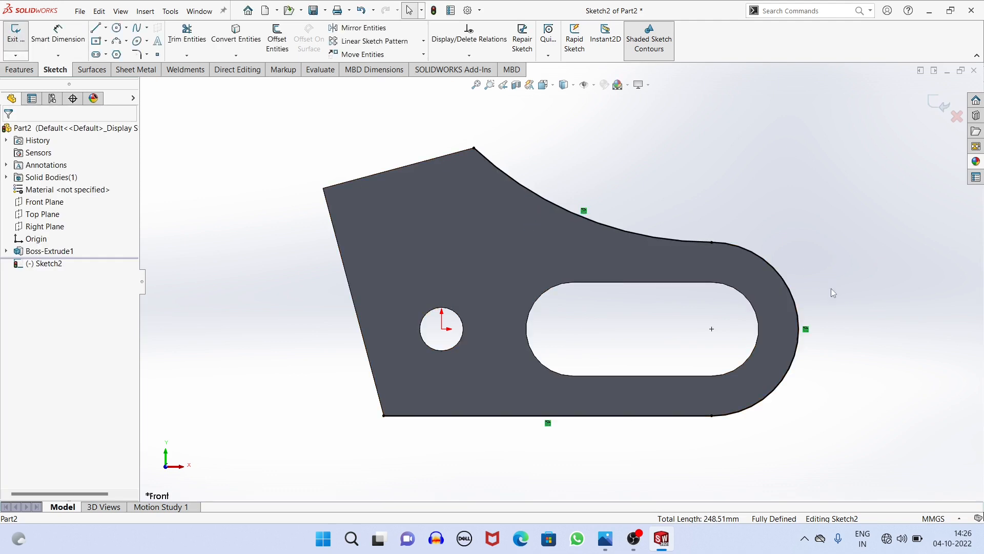
Sketch a vertical line from the concave upper arc down to the lower edge, just before the slot
{"action": "left_click", "coordinate": [95, 27]}
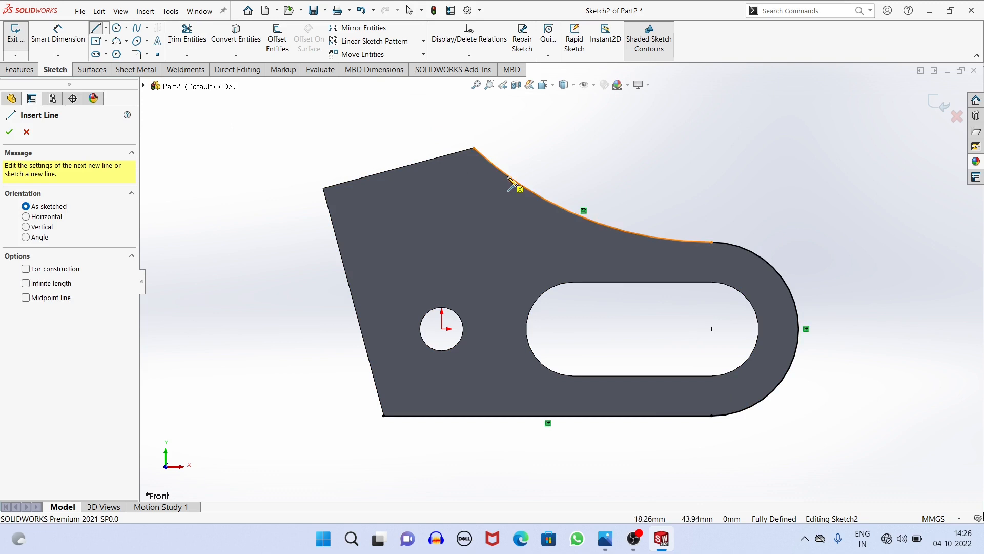
{"action": "left_click", "coordinate": [522, 189]}
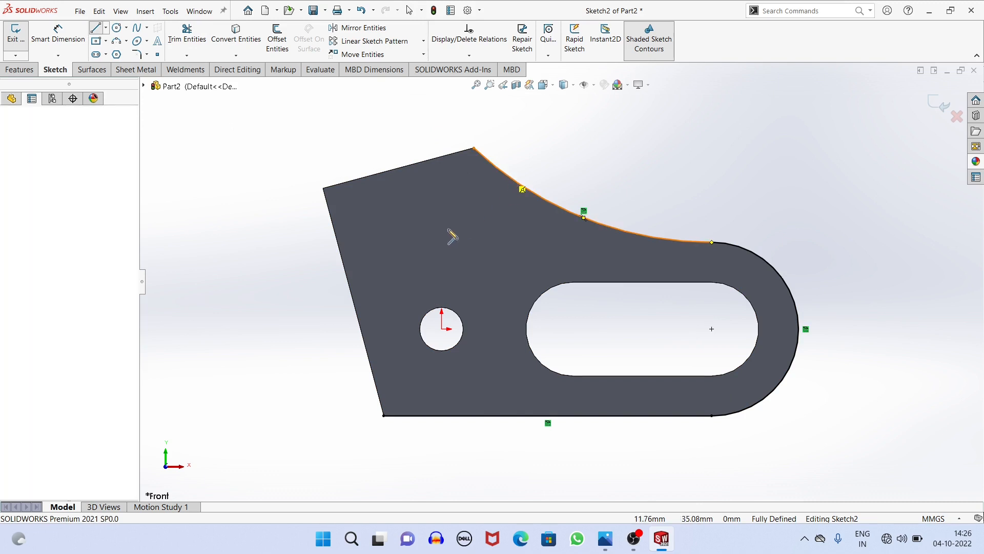
{"action": "left_click", "coordinate": [526, 416]}
{"action": "right_click", "coordinate": [238, 177]}
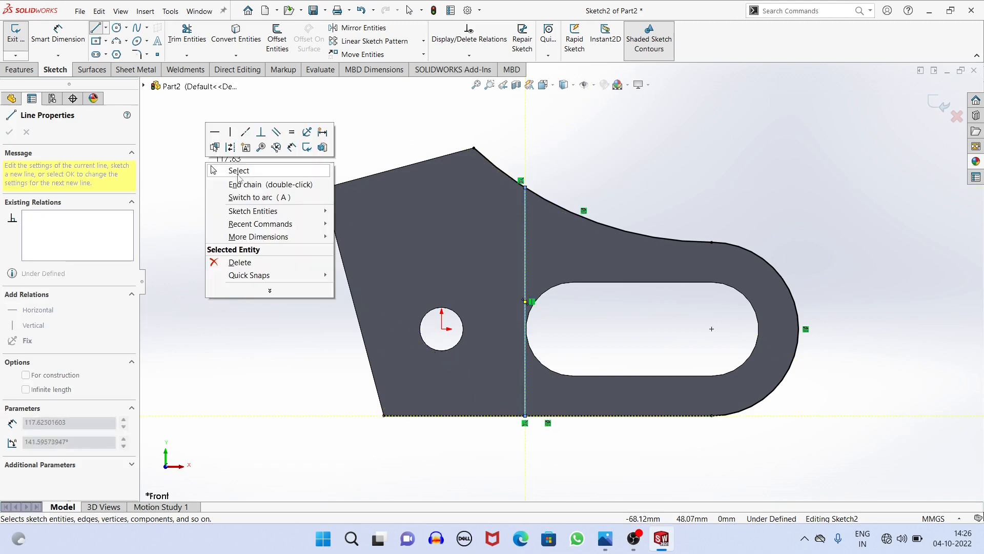
{"action": "left_click", "coordinate": [238, 174]}
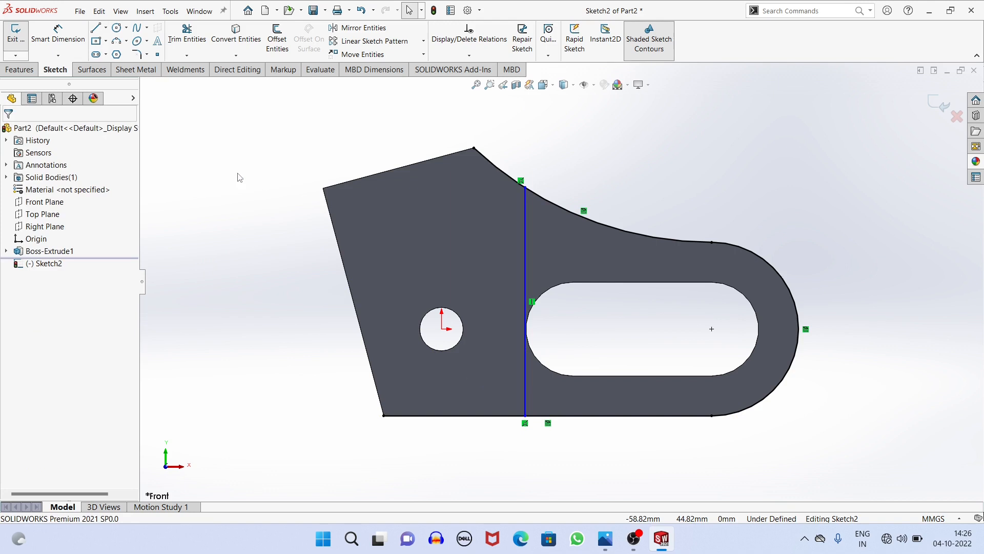
Dimension the distance between the vertical line and the rounded end's centre point as 65 mm
{"action": "left_click", "coordinate": [65, 41]}
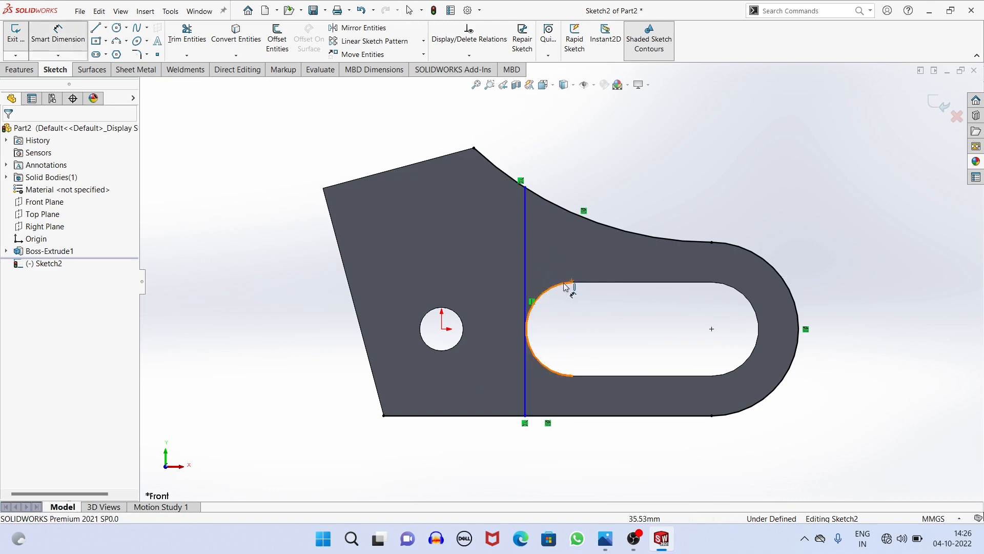
{"action": "left_click", "coordinate": [712, 329]}
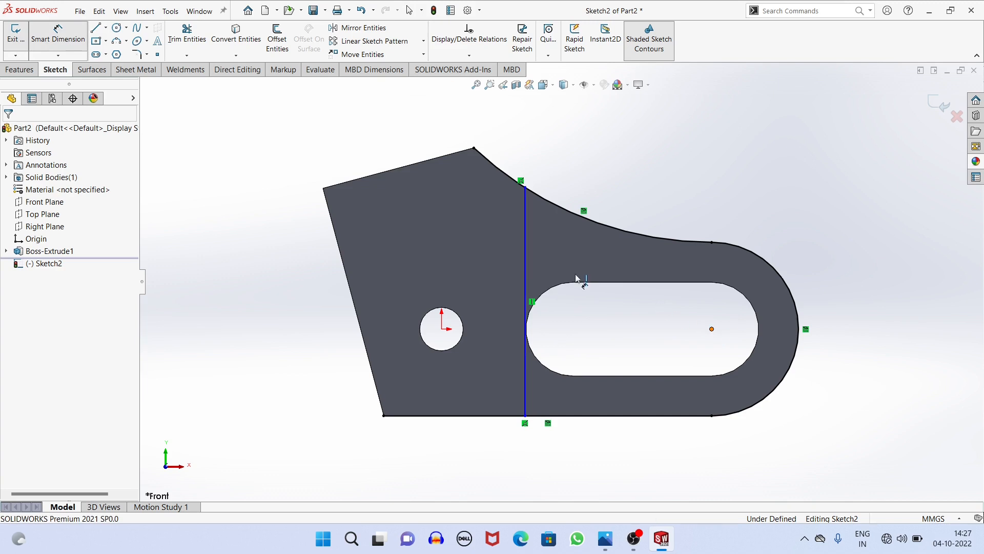
{"action": "left_click", "coordinate": [525, 262]}
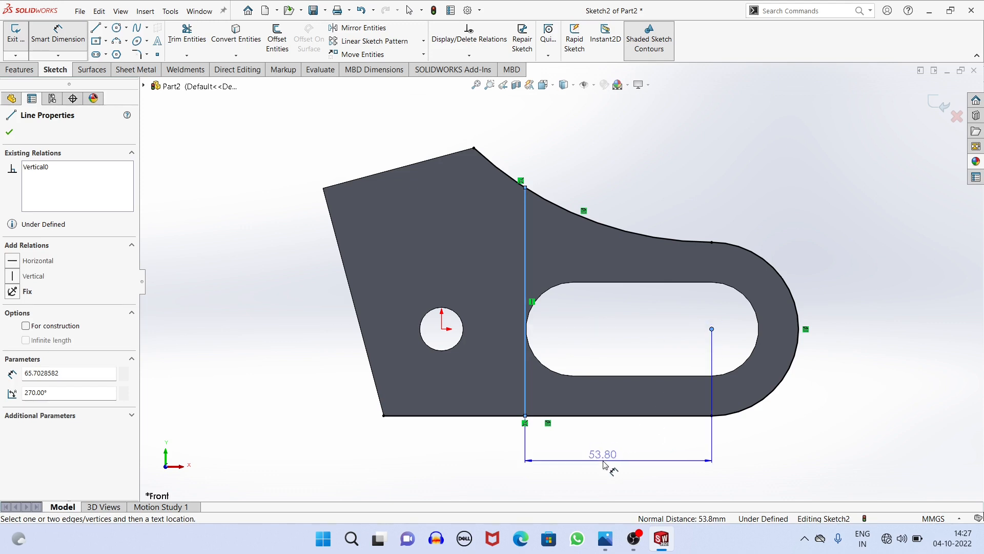
{"action": "left_click", "coordinate": [604, 464]}
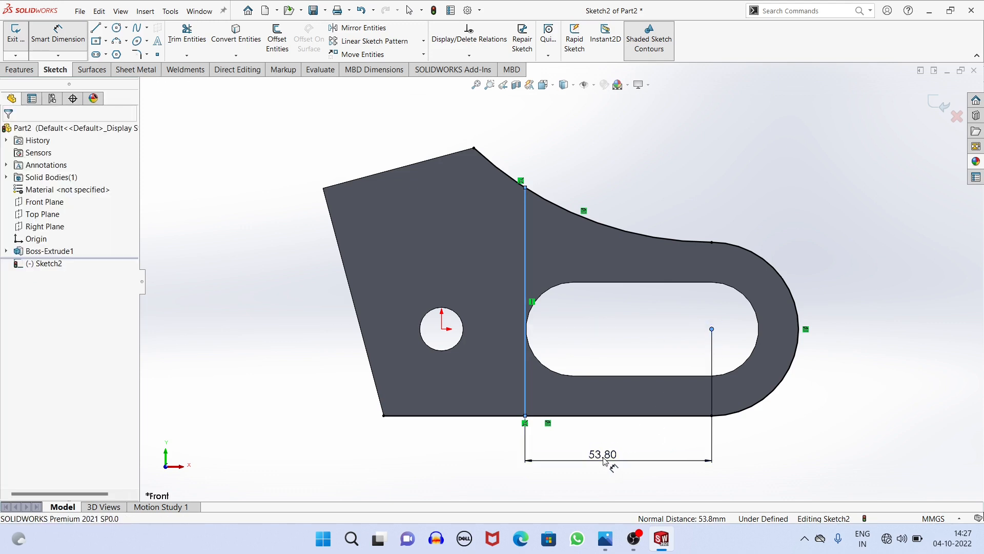
{"action": "double_click", "coordinate": [604, 459]}
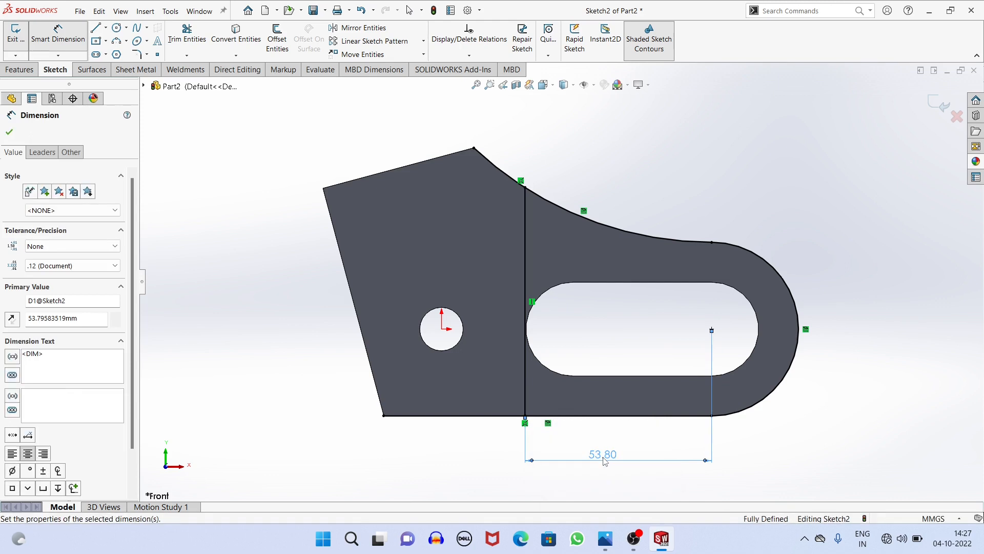
{"action": "left_click", "coordinate": [10, 133]}
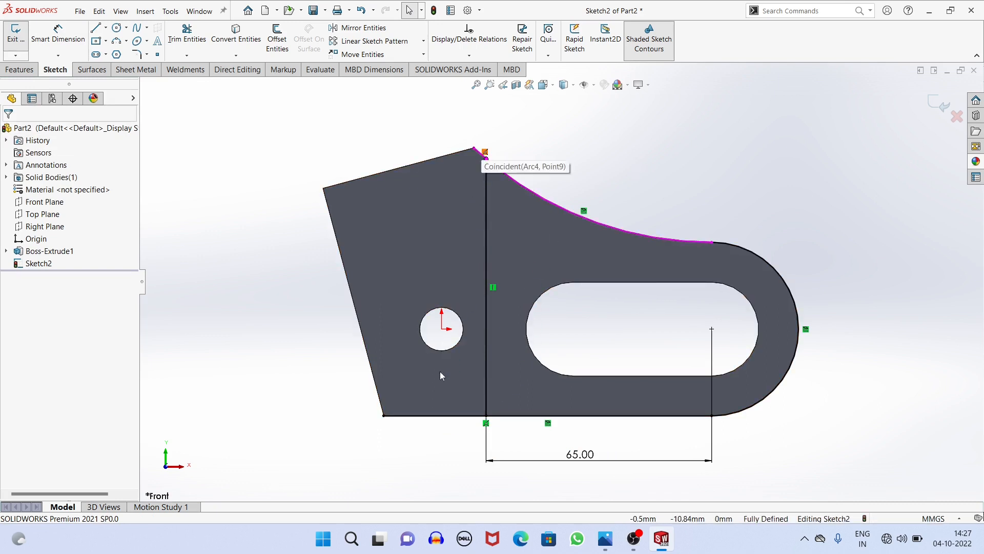
{"action": "right_click", "coordinate": [251, 219]}
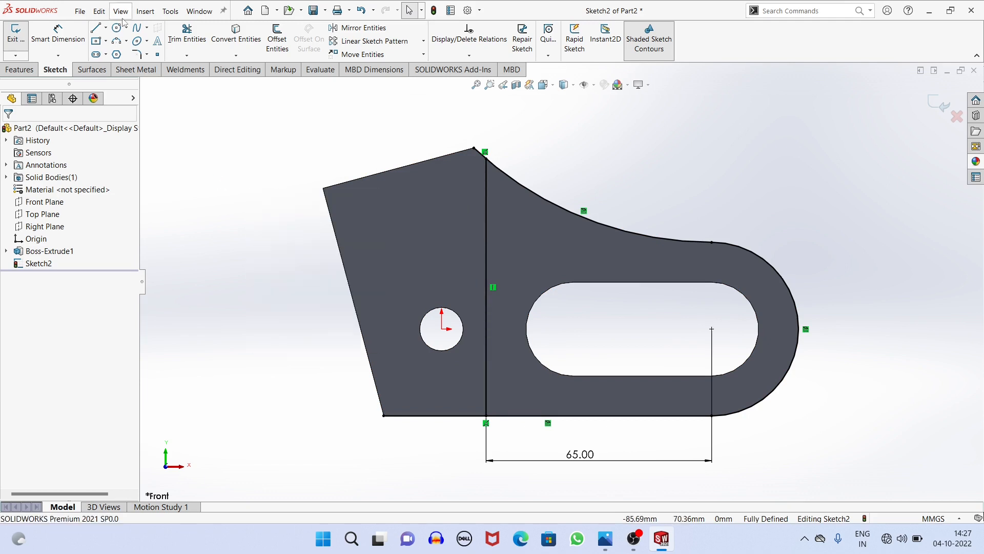
Trim the lower line and the concave arc where they extend beyond the vertical line on the small hole's side
{"action": "left_click", "coordinate": [187, 34]}
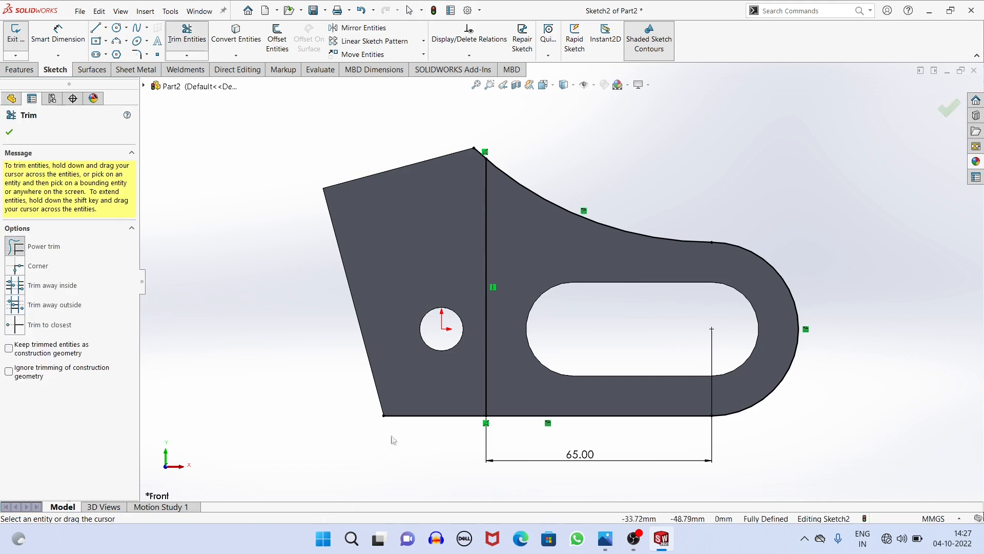
{"action": "left_click_drag", "start_coordinate": [408, 386], "coordinate": [441, 460]}
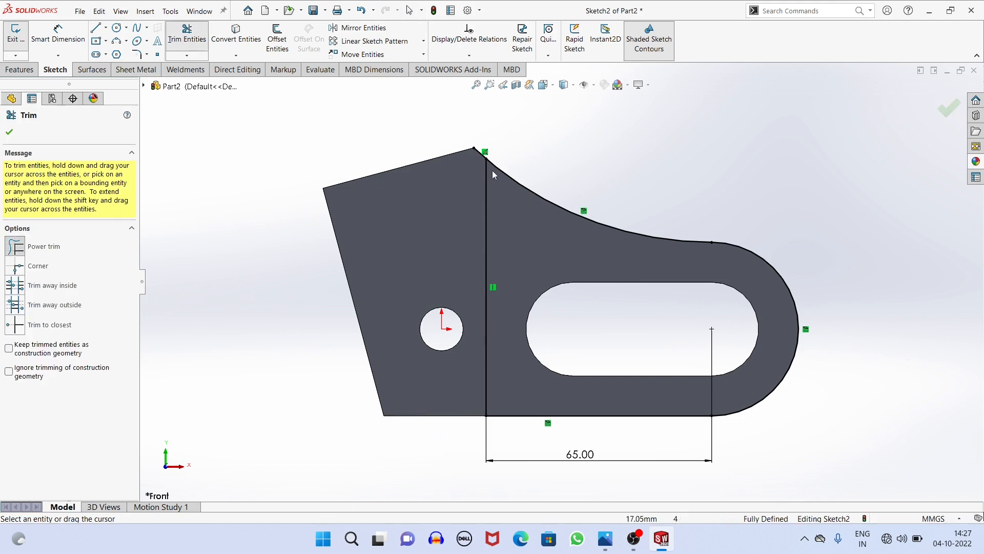
{"action": "scroll", "coordinate": [492, 170], "scroll_direction": "down", "scroll_amount": 8}
{"action": "left_click_drag", "start_coordinate": [425, 195], "coordinate": [368, 234]}
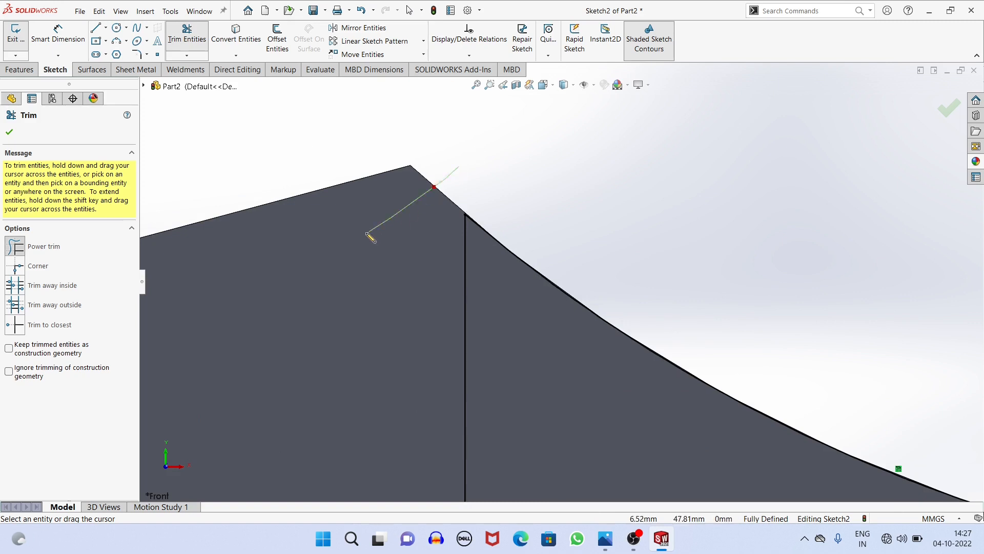
{"action": "left_click", "coordinate": [9, 132]}
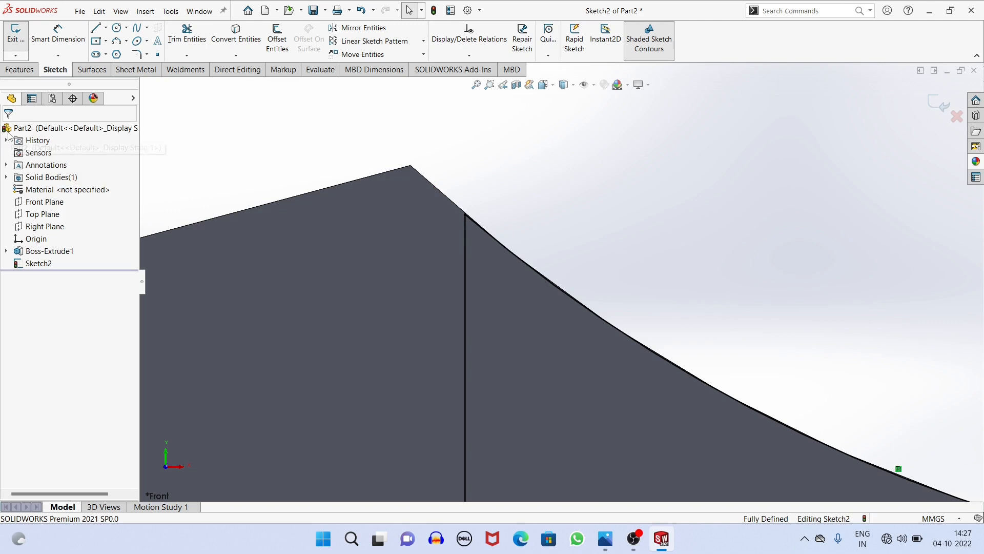
Cut-extrude the closed profile 16 mm with a Mid Plane end condition to split the slotted end into two arms
{"action": "left_click", "coordinate": [21, 69]}
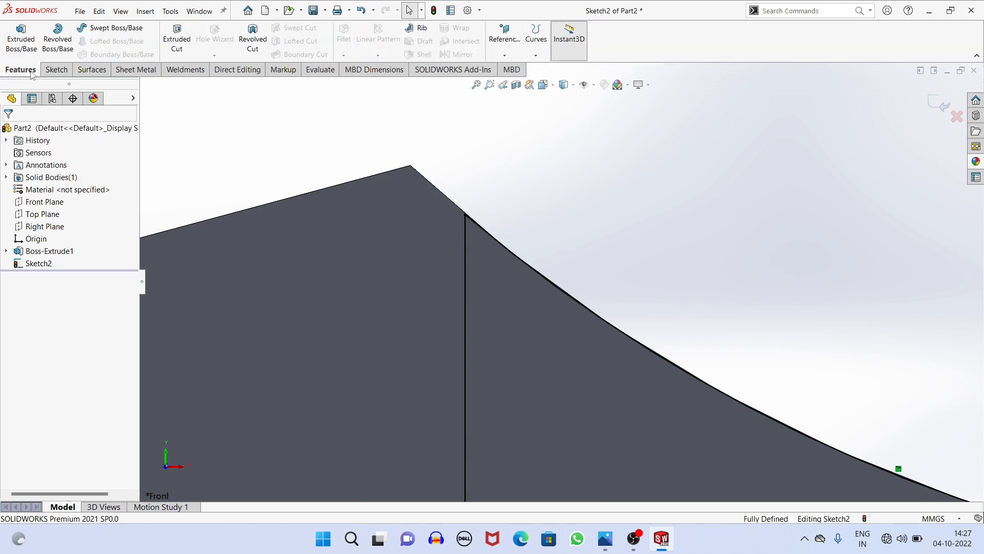
{"action": "left_click", "coordinate": [177, 38]}
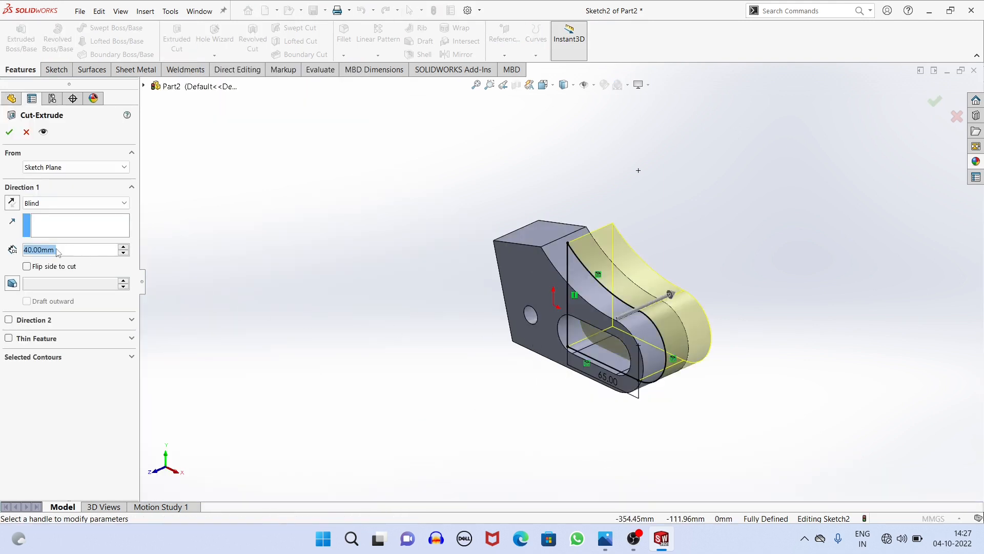
{"action": "type", "text": "16"}
{"action": "key", "text": "Return"}
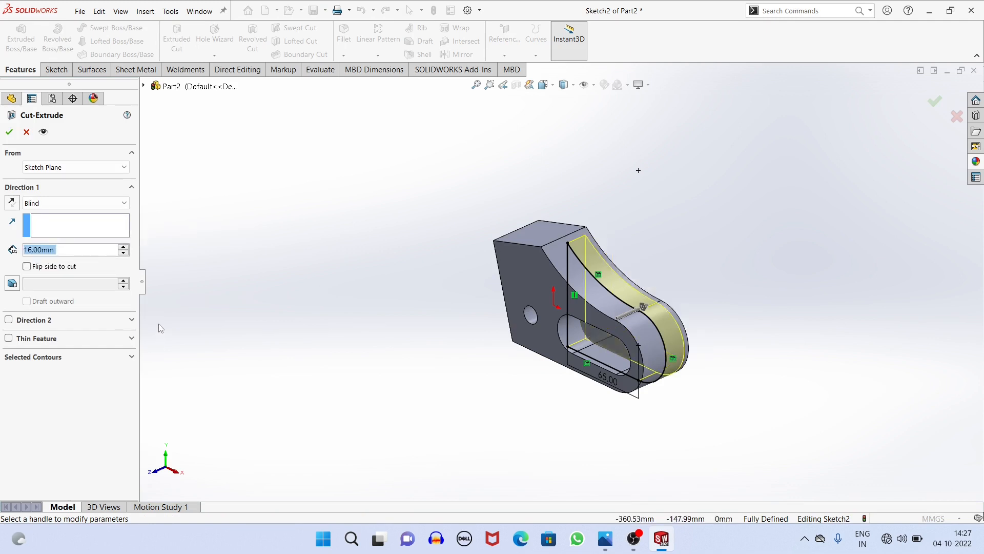
{"action": "left_click", "coordinate": [50, 205]}
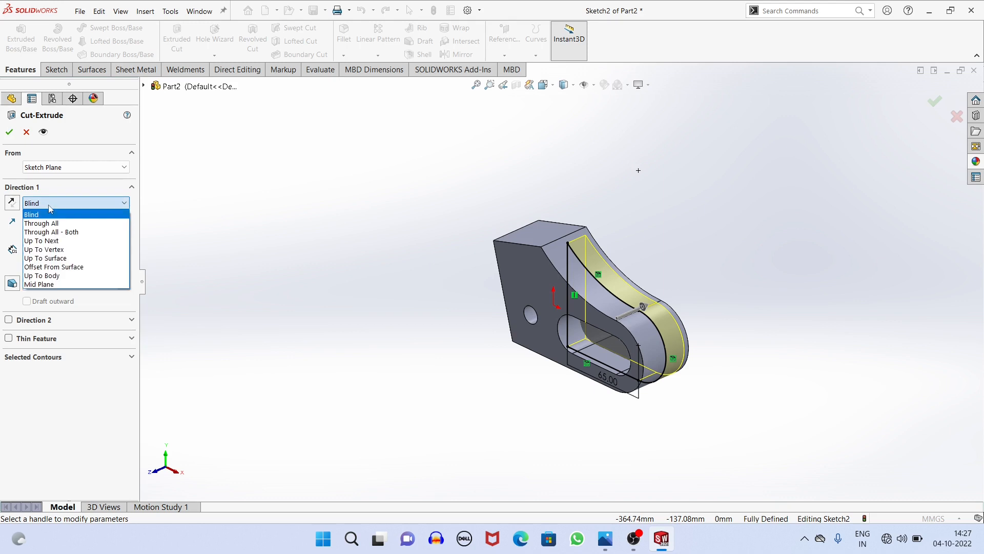
{"action": "left_click", "coordinate": [56, 285]}
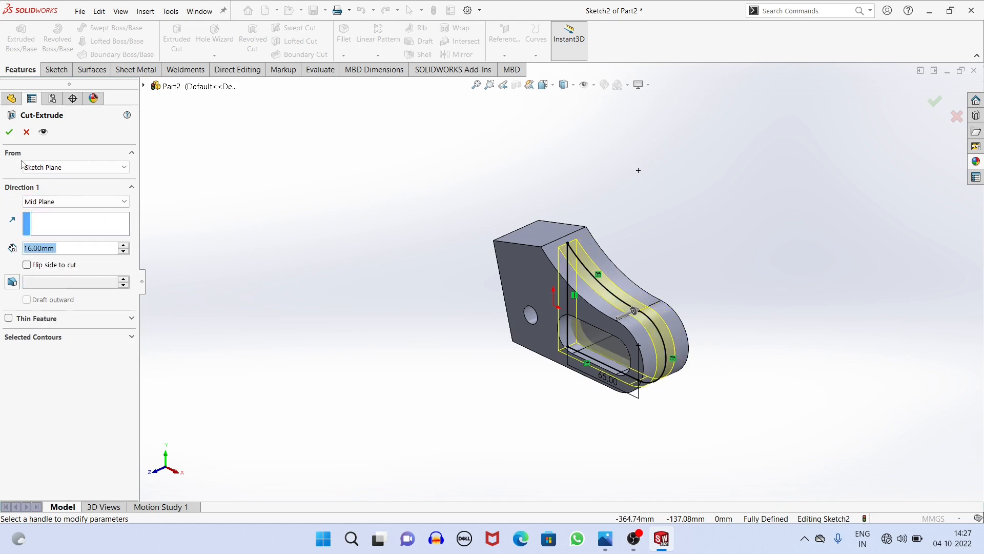
{"action": "left_click", "coordinate": [9, 132]}
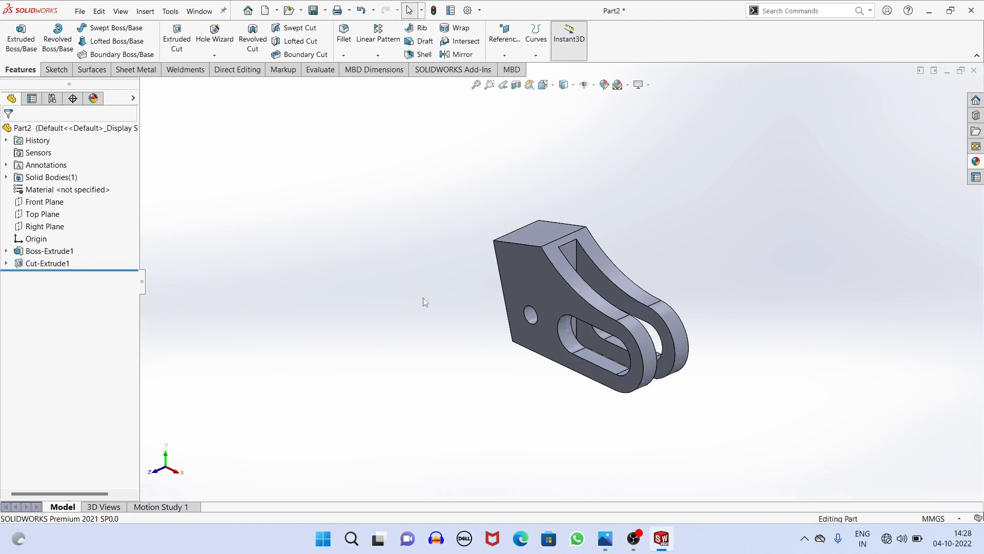
Consult the reference drawing and, in a new Front Plane sketch, draw a line about 26 mm long at 105° from the slanted side's upper corner
{"action": "middle_click_drag", "start_coordinate": [717, 334], "coordinate": [534, 259]}
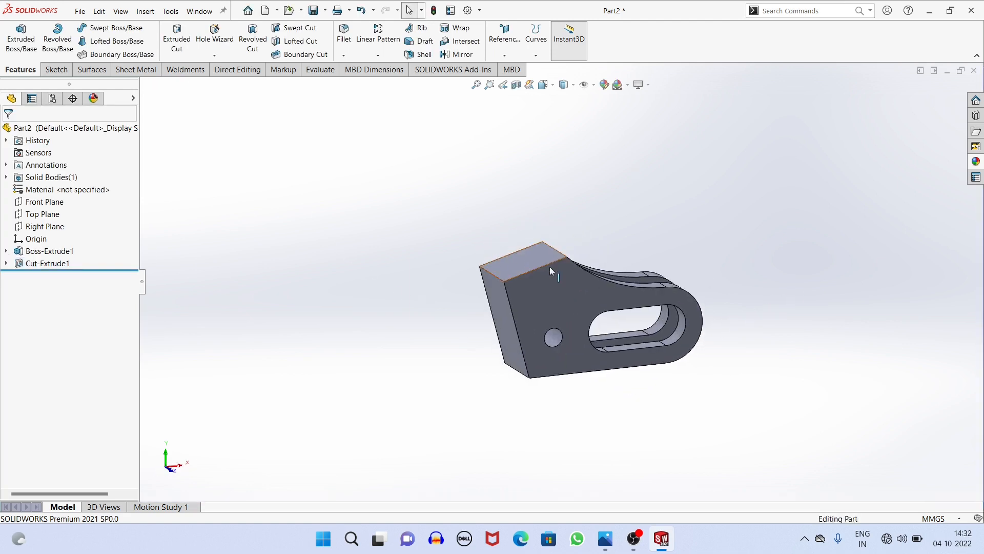
{"action": "left_click", "coordinate": [606, 544]}
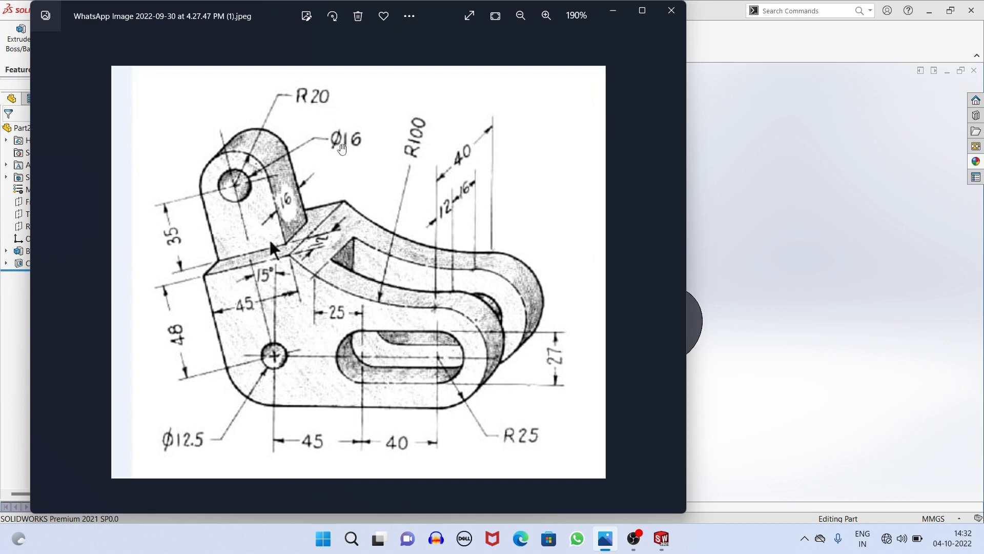
{"action": "left_click", "coordinate": [611, 11]}
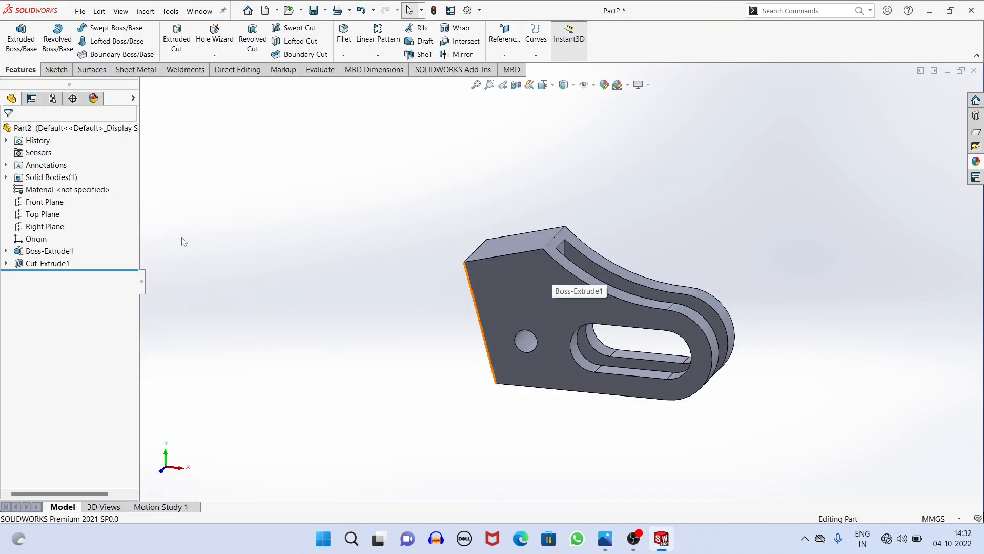
{"action": "left_click", "coordinate": [44, 202]}
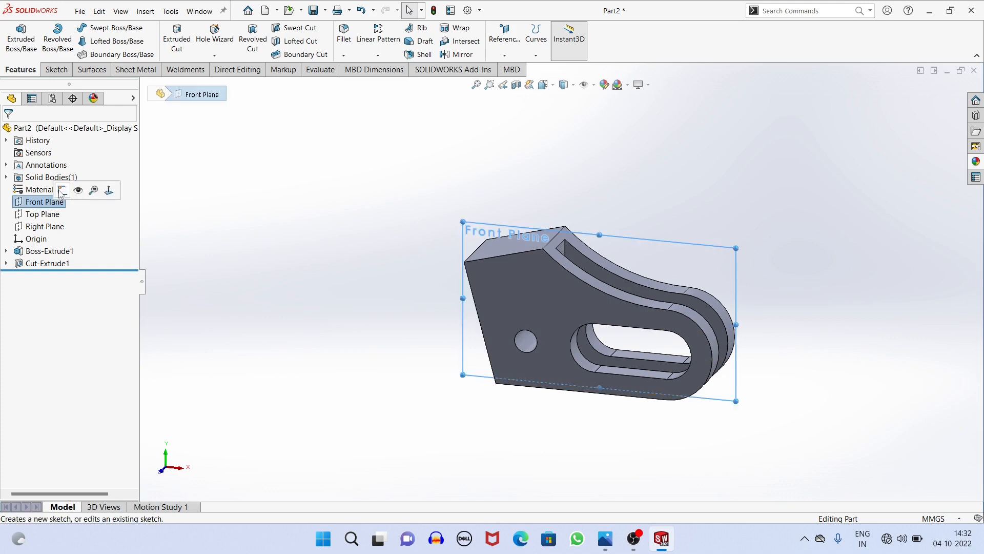
{"action": "left_click", "coordinate": [62, 191]}
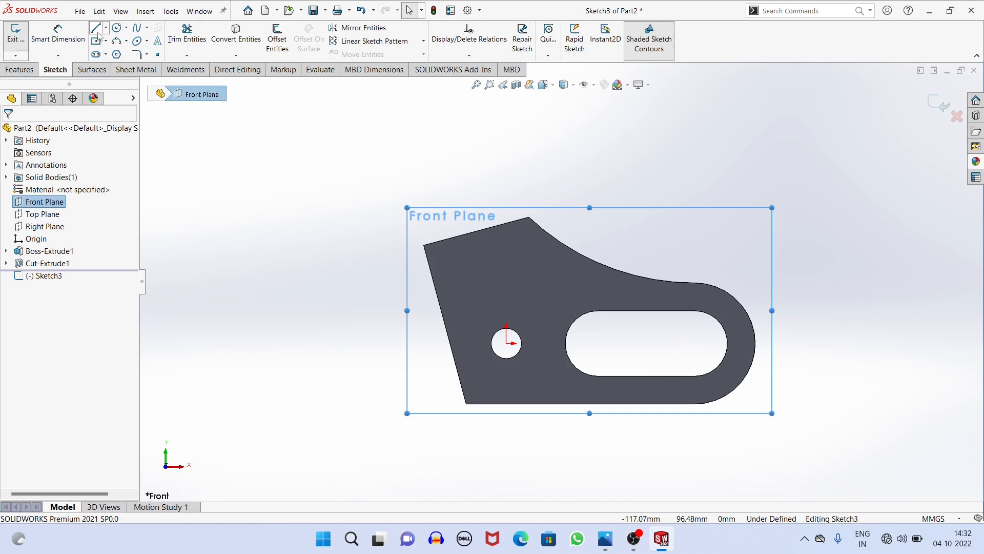
{"action": "left_click", "coordinate": [424, 246]}
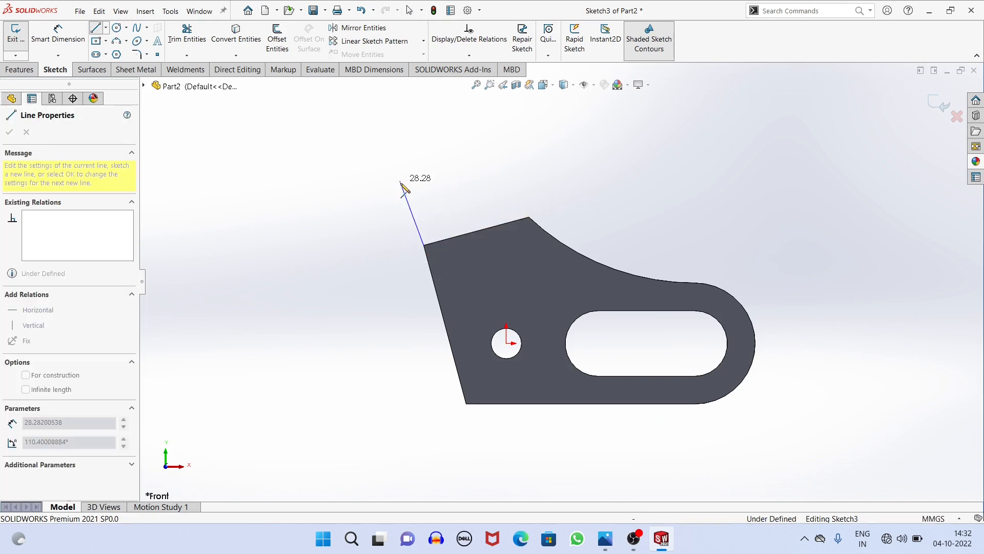
{"action": "left_click", "coordinate": [408, 184]}
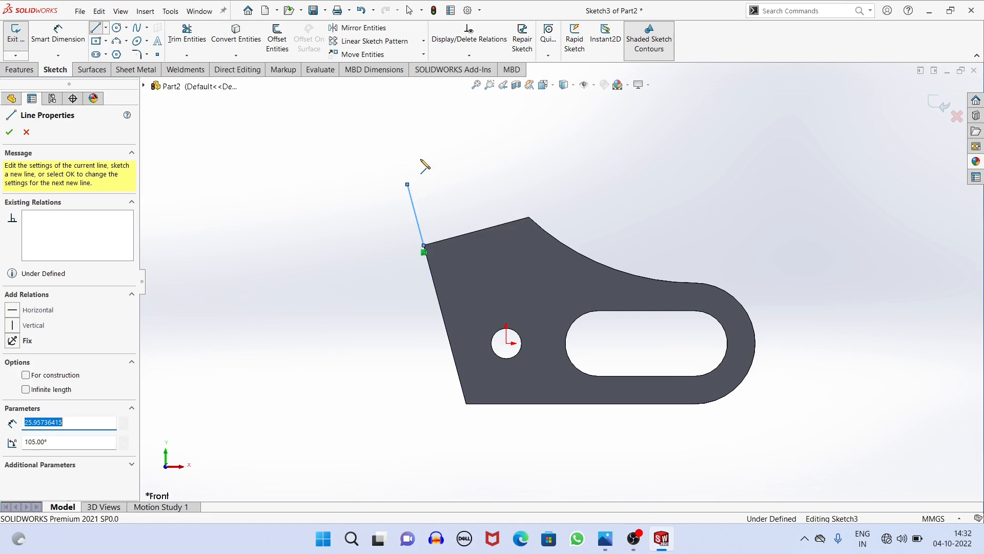